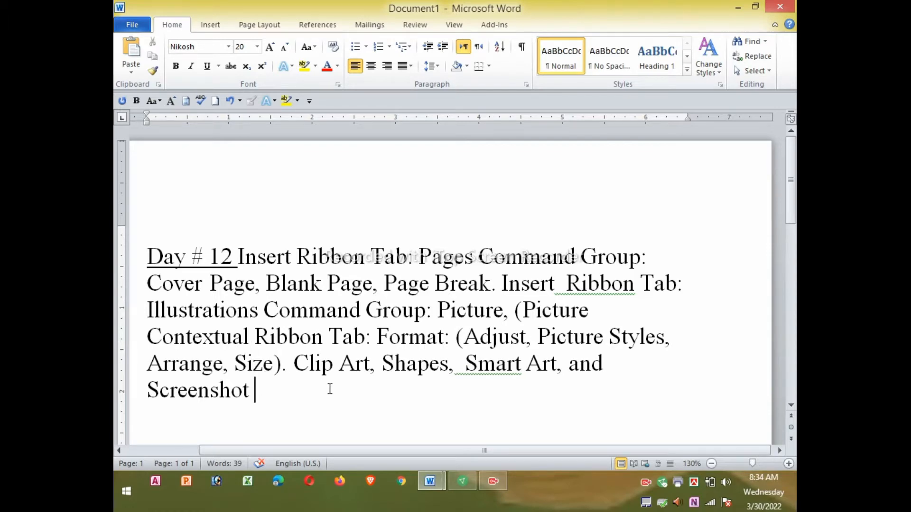
Show the Insert commands and point out "Cover Page, Blank Page, Page Break" in the Day # 12 paragraph by selecting it briefly
{"action": "scroll", "coordinate": [326, 389], "scroll_direction": "down", "scroll_amount": 1}
{"action": "scroll", "coordinate": [324, 386], "scroll_direction": "down", "scroll_amount": 1}
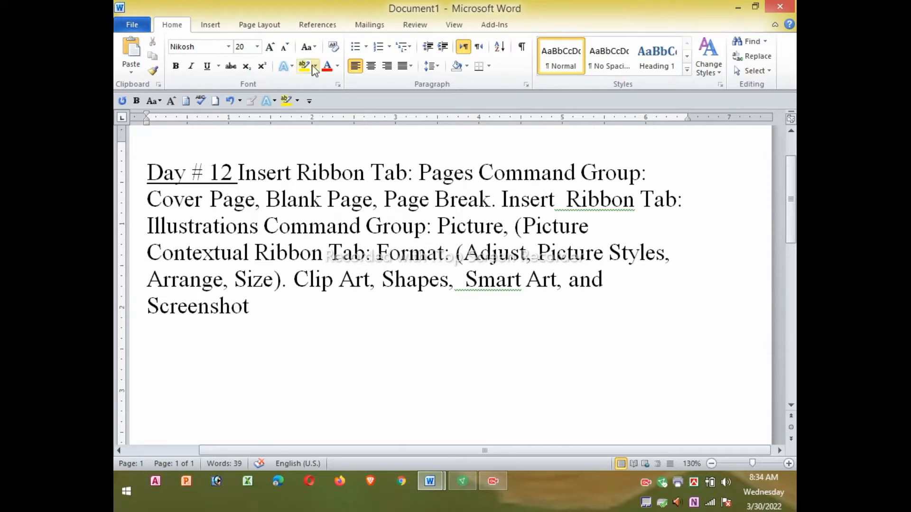
{"action": "left_click", "coordinate": [211, 27]}
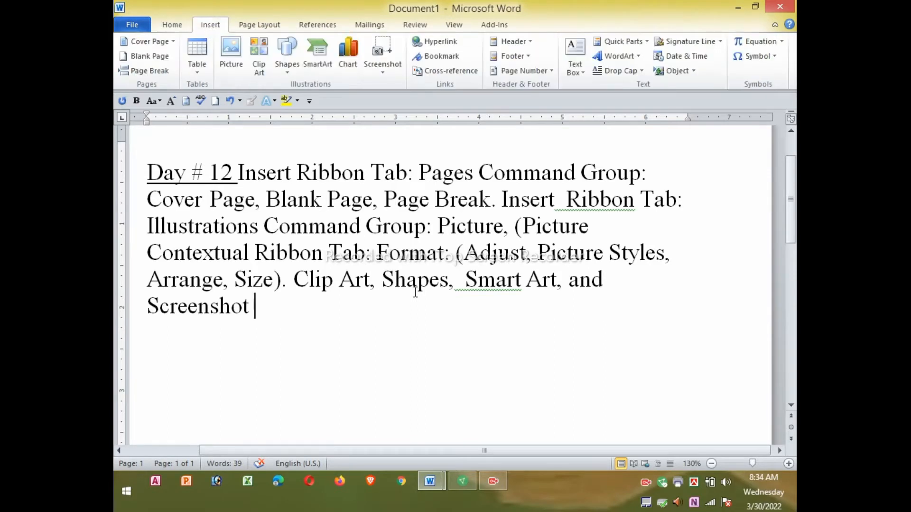
{"action": "left_click_drag", "start_coordinate": [147, 199], "coordinate": [490, 200]}
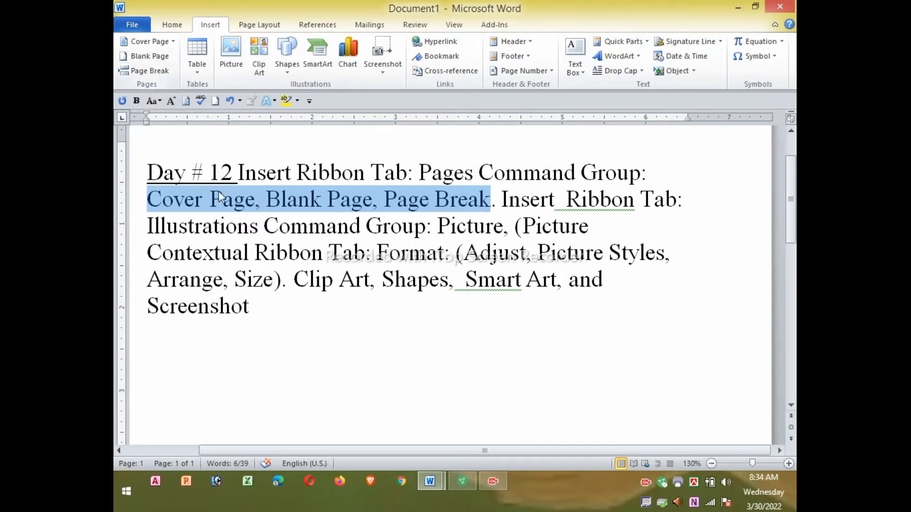
{"action": "left_click", "coordinate": [282, 358]}
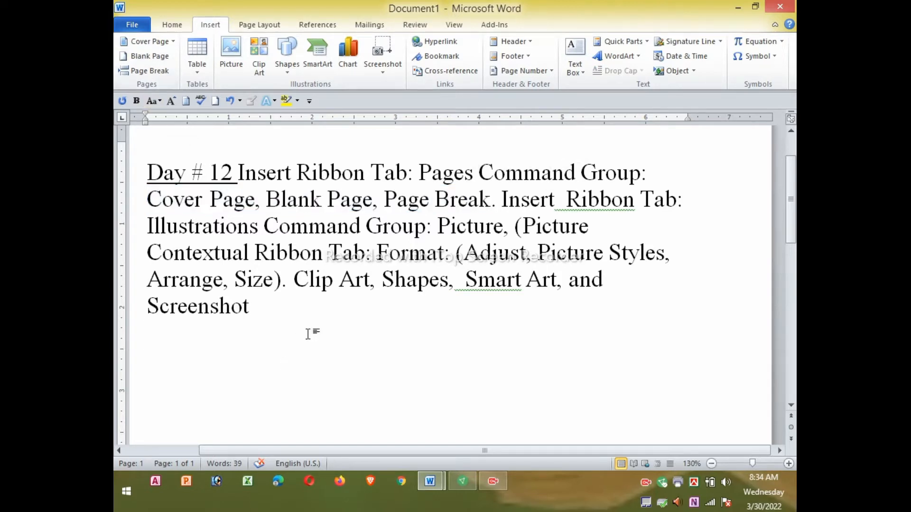
Try the built-in Annual cover page, look over its placeholders and undo the insertion
{"action": "left_click", "coordinate": [172, 42]}
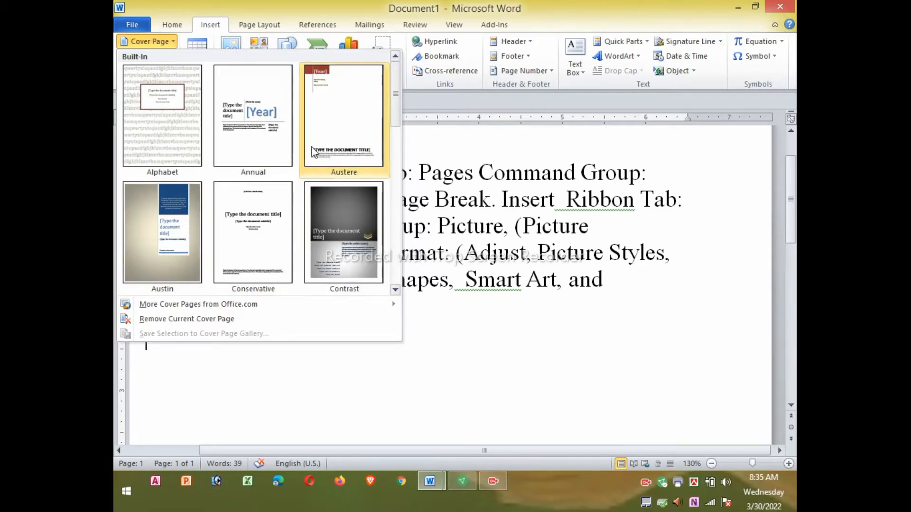
{"action": "left_click", "coordinate": [270, 136]}
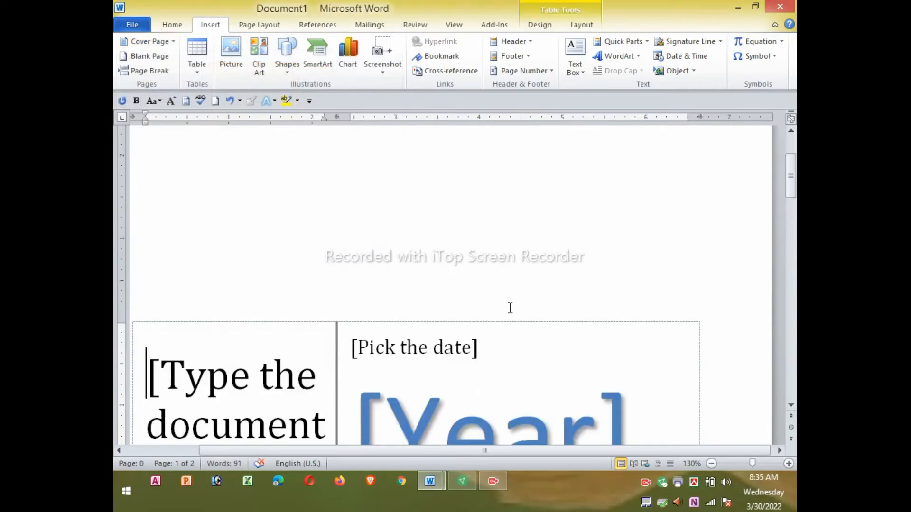
{"action": "scroll", "coordinate": [511, 309], "scroll_direction": "down", "scroll_amount": 2}
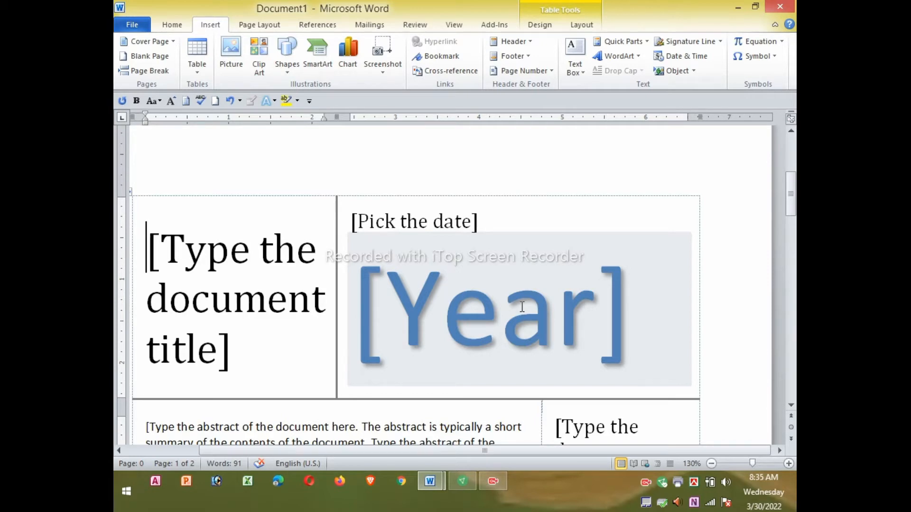
{"action": "scroll", "coordinate": [470, 321], "scroll_direction": "down", "scroll_amount": 3}
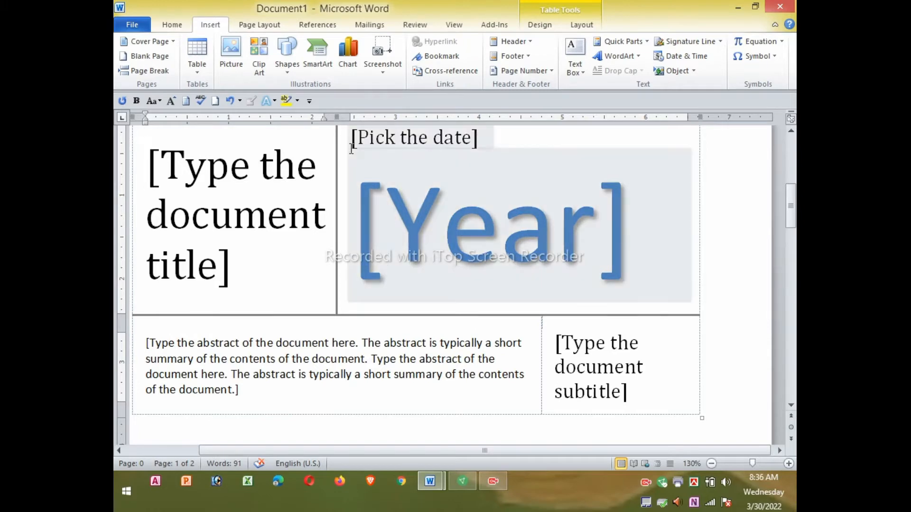
{"action": "left_click", "coordinate": [503, 481]}
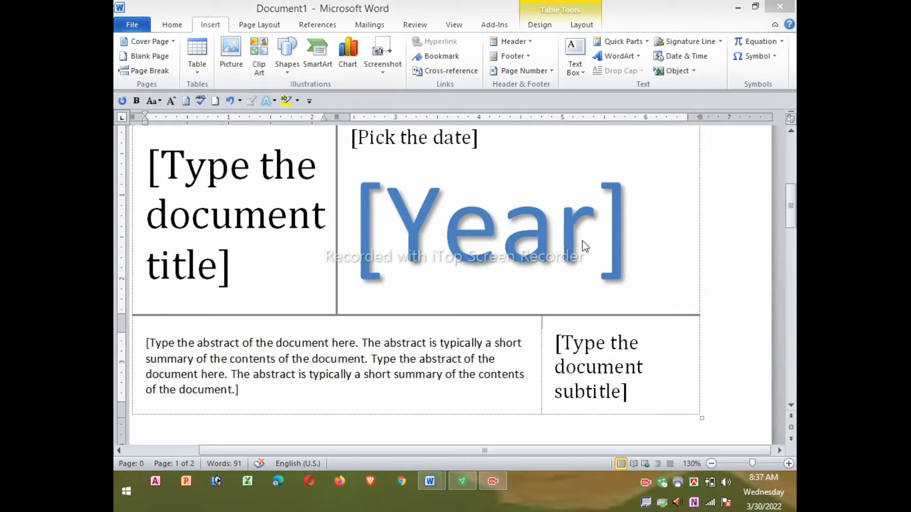
{"action": "mouse_move", "coordinate": [791, 205]}
{"action": "left_mouse_down"}
{"action": "mouse_move", "coordinate": [788, 166]}
{"action": "mouse_move", "coordinate": [784, 180]}
{"action": "mouse_move", "coordinate": [778, 166]}
{"action": "mouse_move", "coordinate": [766, 219]}
{"action": "mouse_move", "coordinate": [766, 212]}
{"action": "left_mouse_up"}
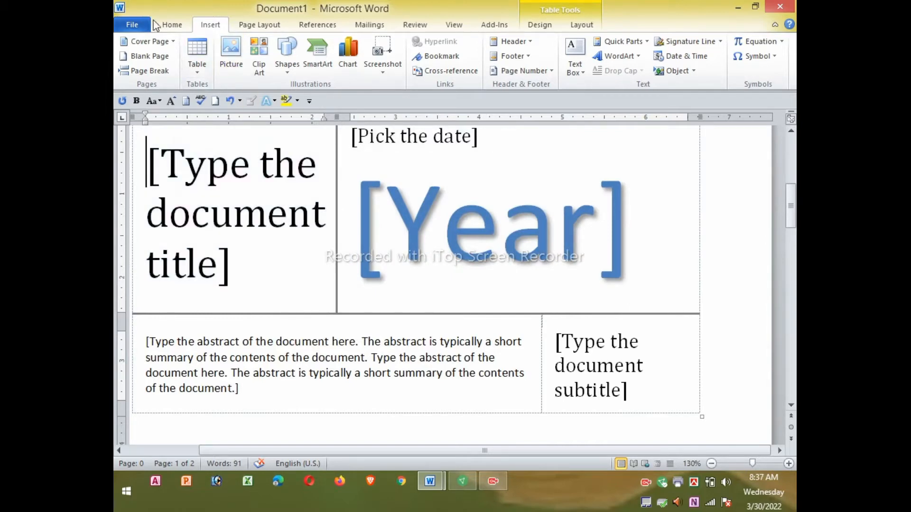
{"action": "left_click", "coordinate": [229, 101]}
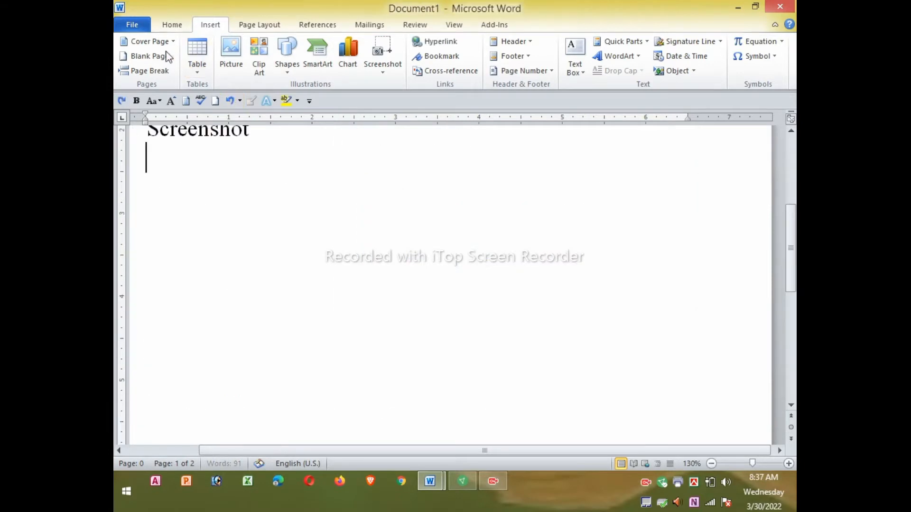
Insert the built-in Conservative cover page and look over its company, title, subtitle, author and date fields
{"action": "left_click", "coordinate": [174, 42]}
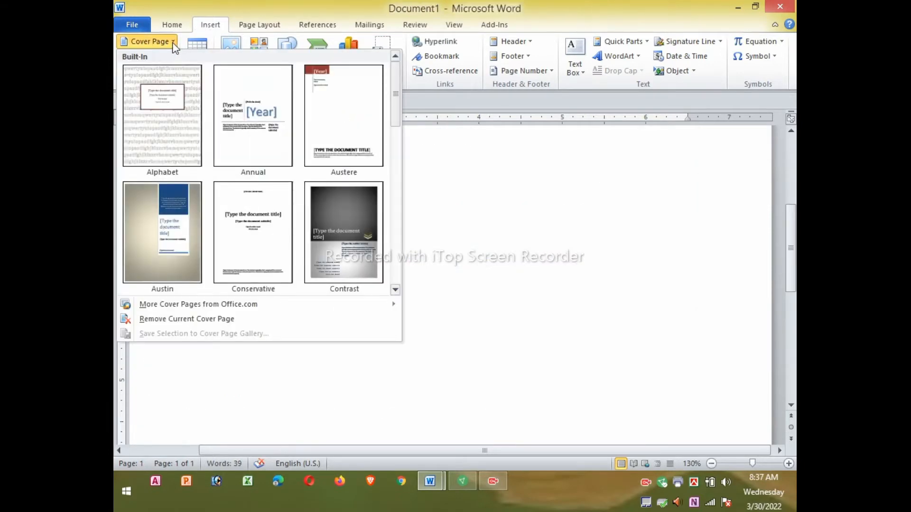
{"action": "left_click", "coordinate": [173, 43]}
{"action": "left_click", "coordinate": [173, 43]}
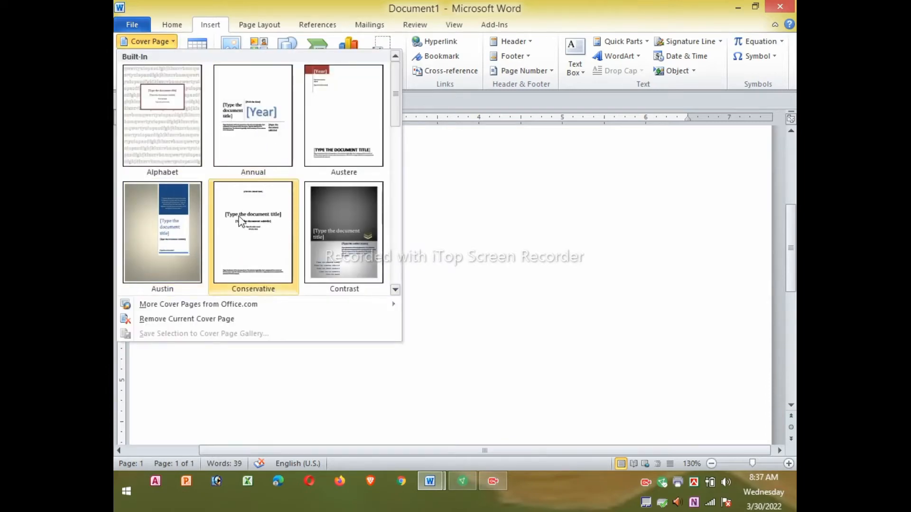
{"action": "left_click", "coordinate": [266, 218]}
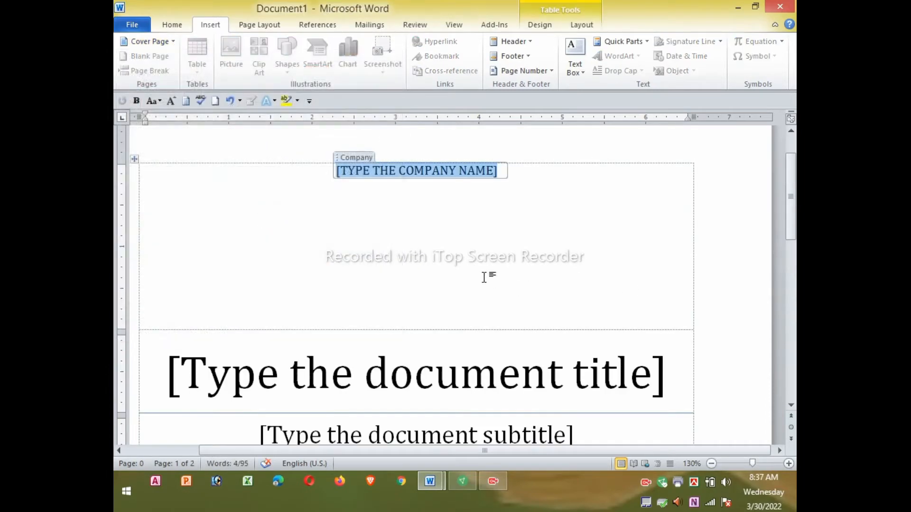
{"action": "scroll", "coordinate": [460, 266], "scroll_direction": "down", "scroll_amount": 3}
{"action": "scroll", "coordinate": [459, 291], "scroll_direction": "up", "scroll_amount": 3}
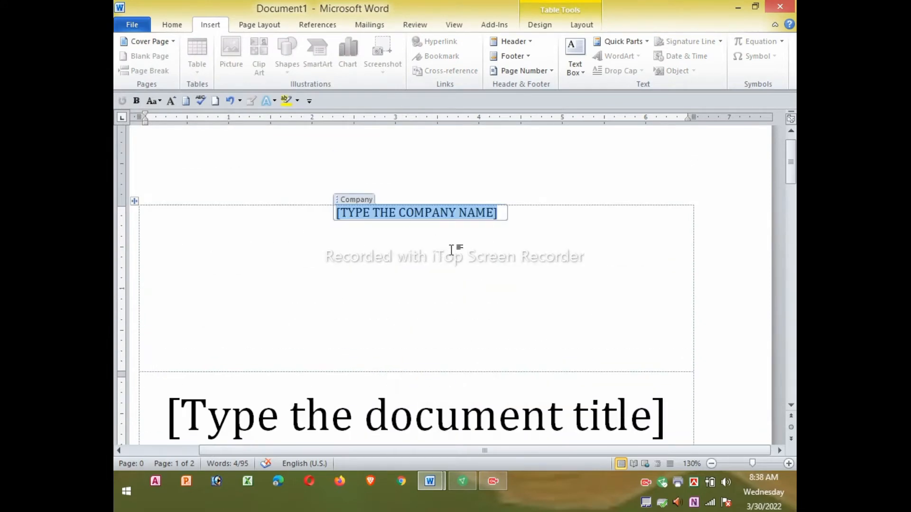
{"action": "scroll", "coordinate": [405, 217], "scroll_direction": "down", "scroll_amount": 1}
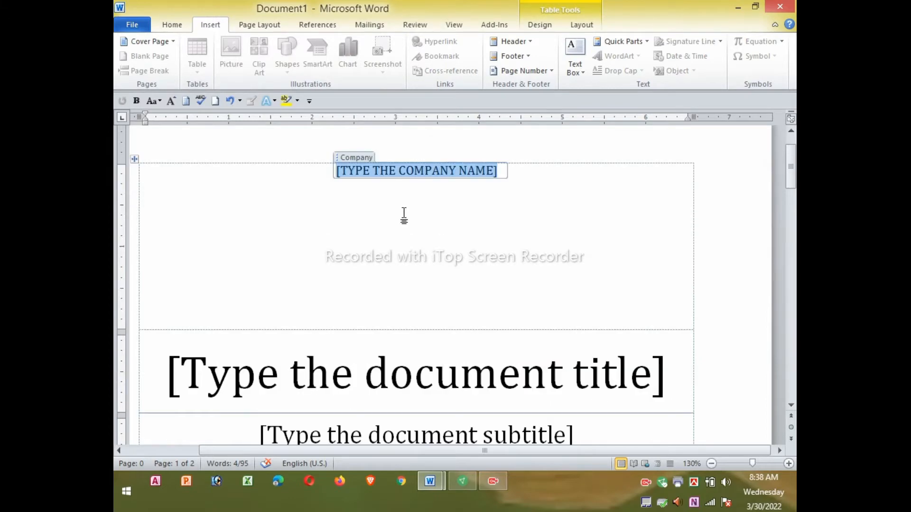
{"action": "scroll", "coordinate": [426, 365], "scroll_direction": "down", "scroll_amount": 1}
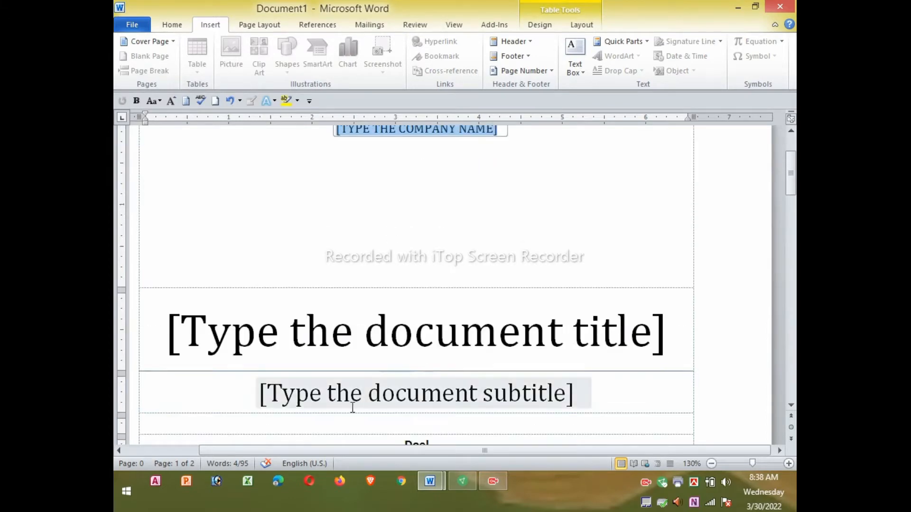
{"action": "scroll", "coordinate": [476, 338], "scroll_direction": "down", "scroll_amount": 2}
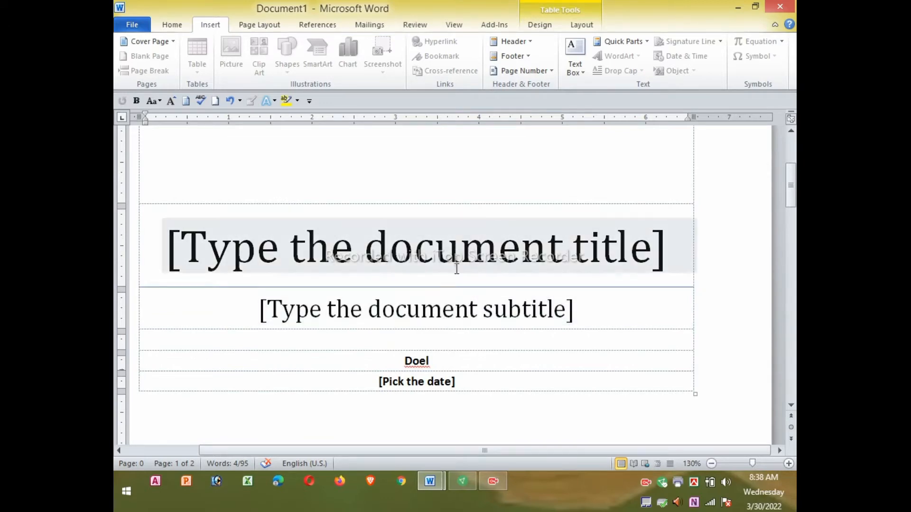
Select the title and subtitle placeholders in turn, and undo the Conservative cover page insertion
{"action": "left_click", "coordinate": [420, 259]}
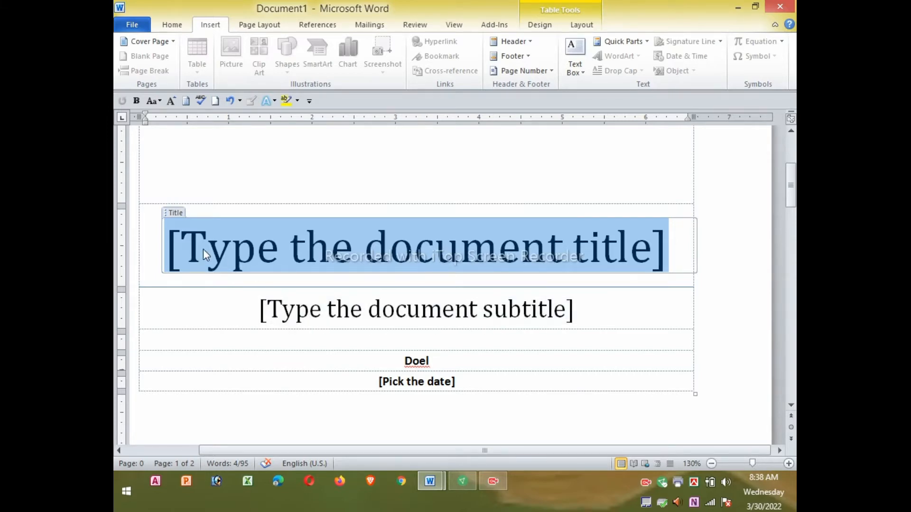
{"action": "left_click", "coordinate": [280, 310]}
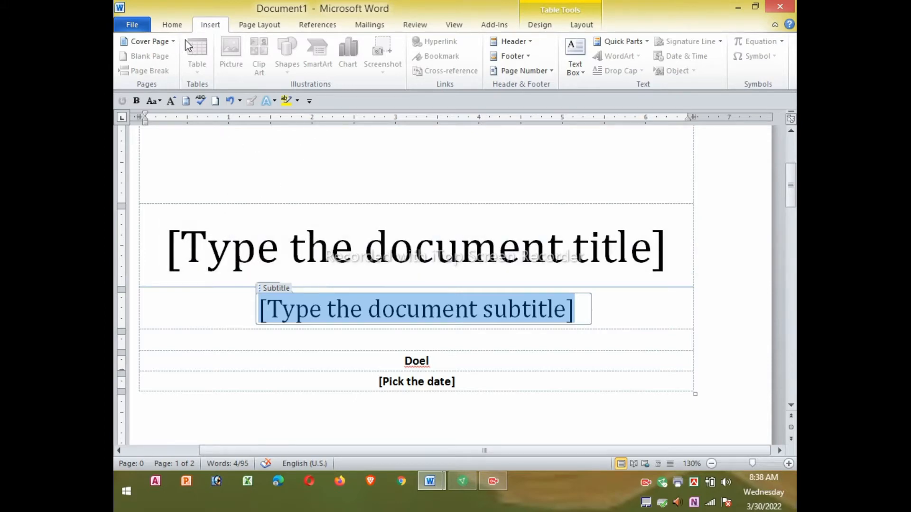
{"action": "left_click", "coordinate": [229, 100]}
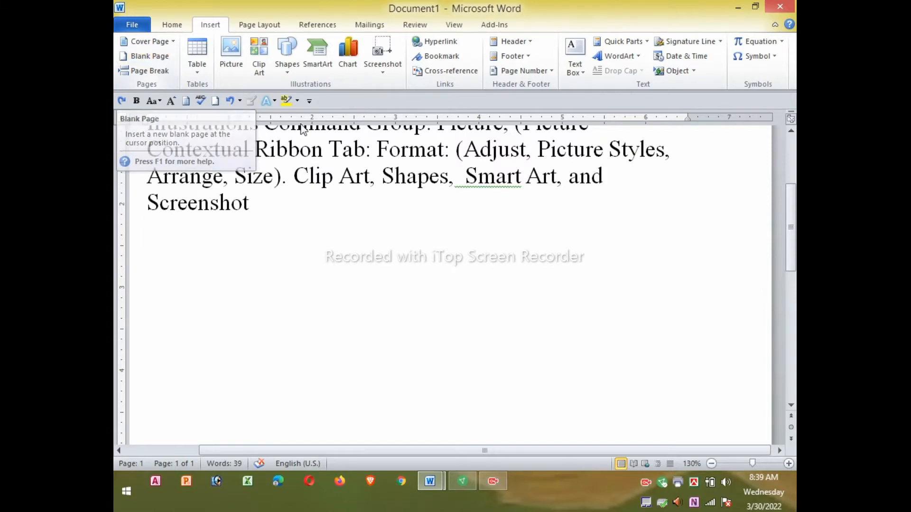
{"action": "scroll", "coordinate": [332, 194], "scroll_direction": "up", "scroll_amount": 3}
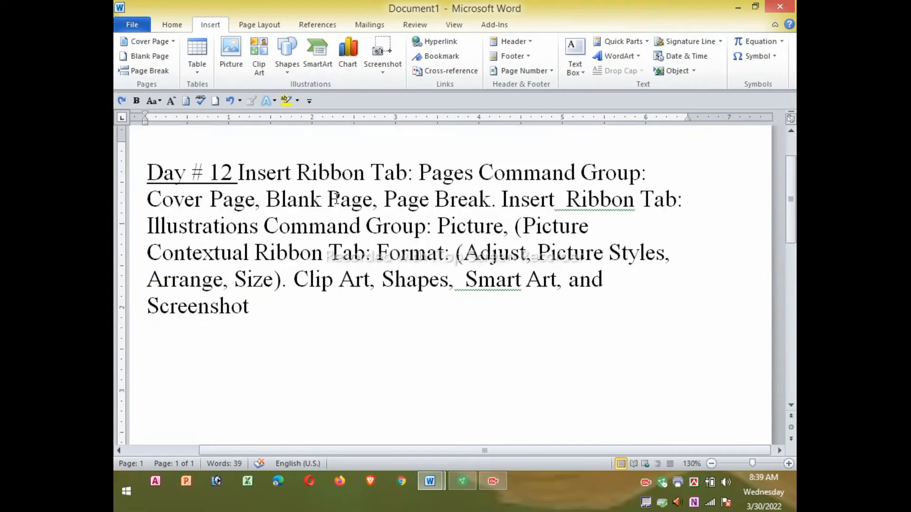
{"action": "scroll", "coordinate": [338, 198], "scroll_direction": "down", "scroll_amount": 6}
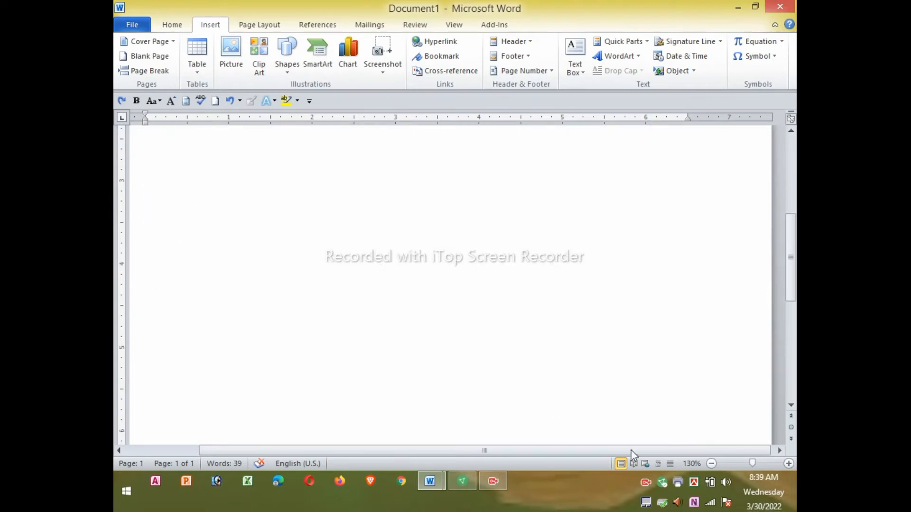
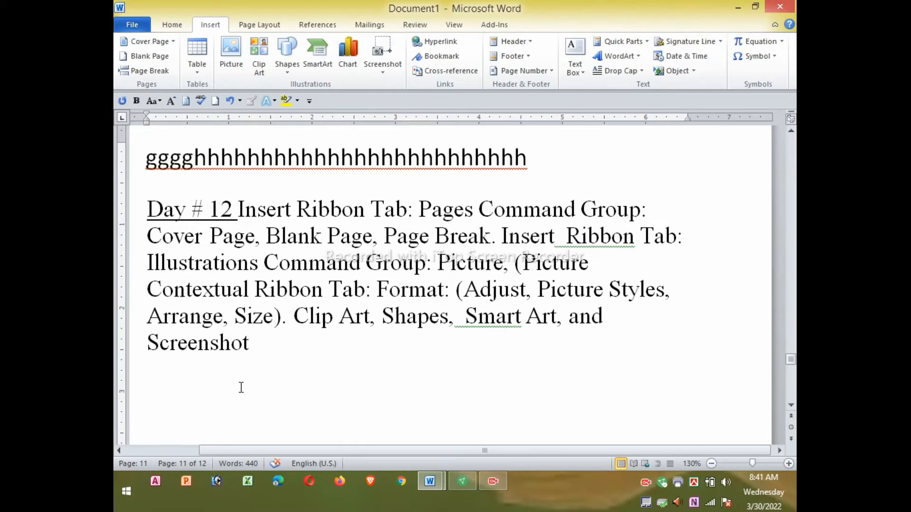
Fill the last page with repeated pasted copies of the "gggghhhh…" line, starting over the selected existing line
{"action": "scroll", "coordinate": [282, 379], "scroll_direction": "down", "scroll_amount": 15}
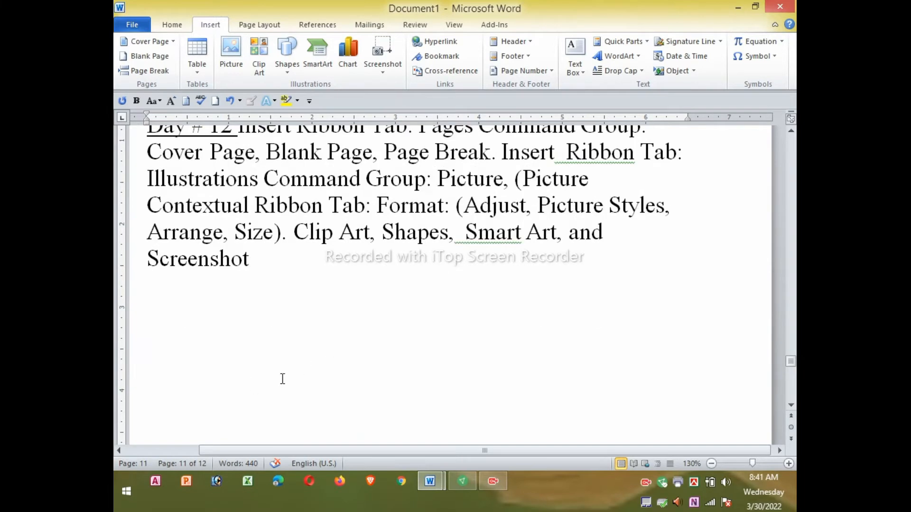
{"action": "scroll", "coordinate": [283, 378], "scroll_direction": "down", "scroll_amount": 5}
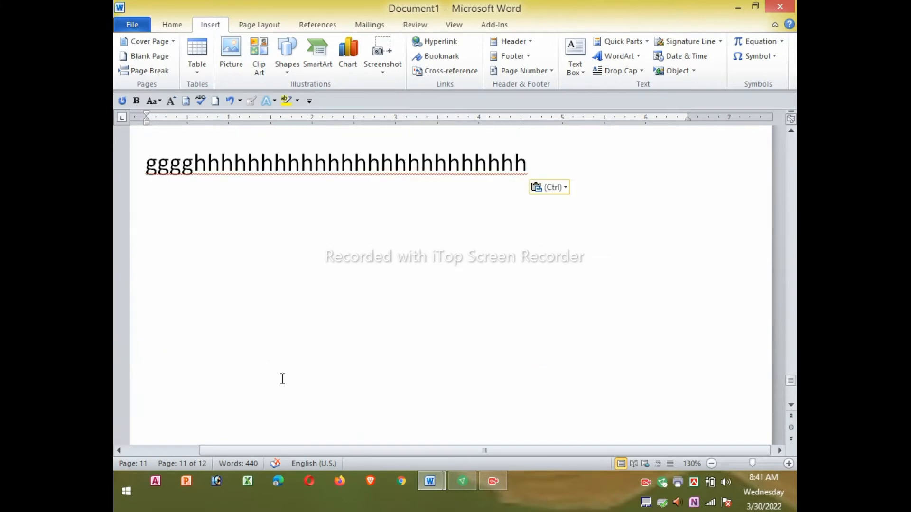
{"action": "scroll", "coordinate": [535, 312], "scroll_direction": "up", "scroll_amount": 4}
{"action": "left_click_drag", "start_coordinate": [527, 291], "coordinate": [138, 305]}
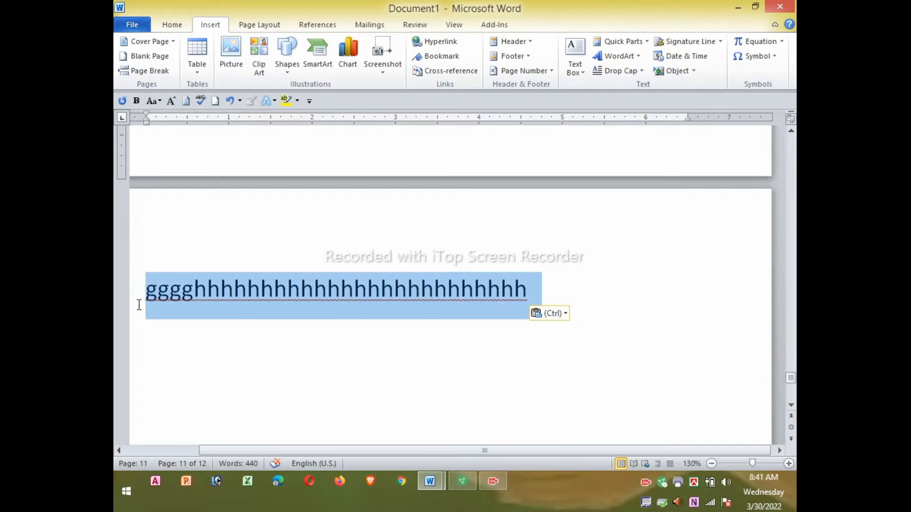
{"action": "left_click", "coordinate": [171, 24]}
{"action": "left_click", "coordinate": [134, 53]}
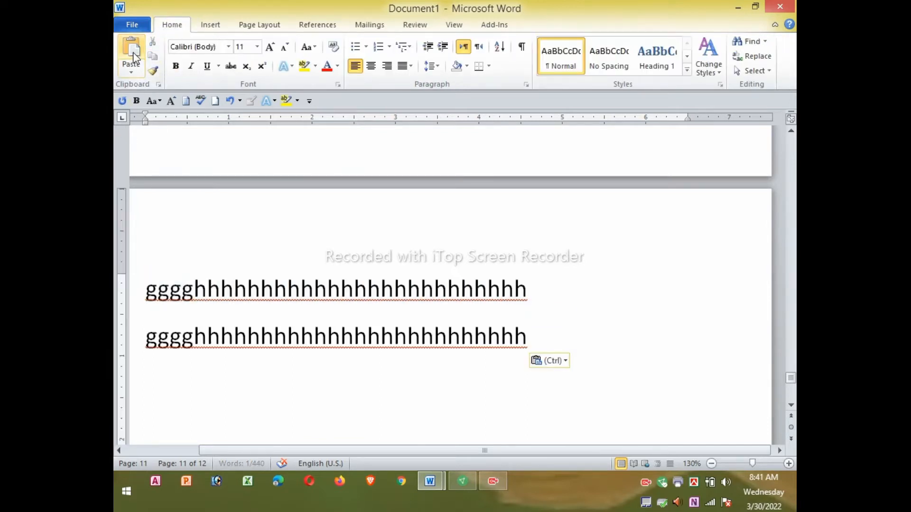
{"action": "left_click", "coordinate": [133, 53]}
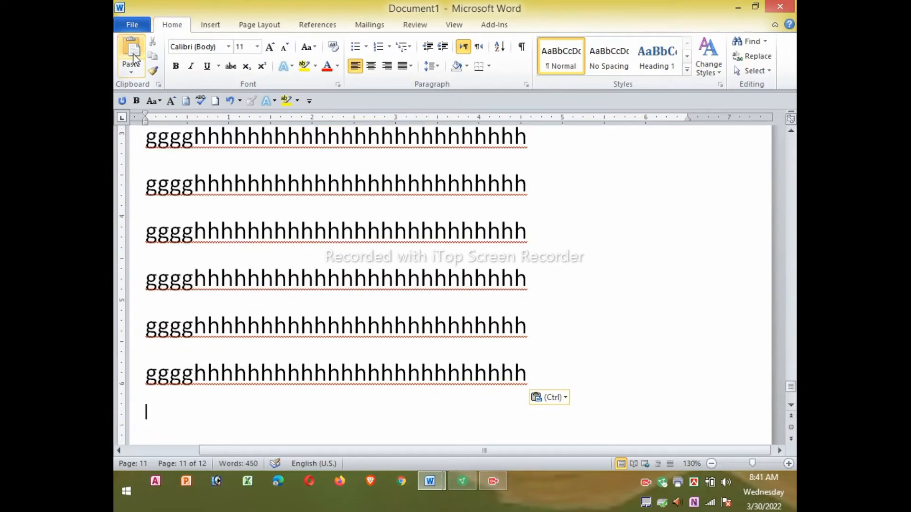
{"action": "left_click", "coordinate": [133, 54]}
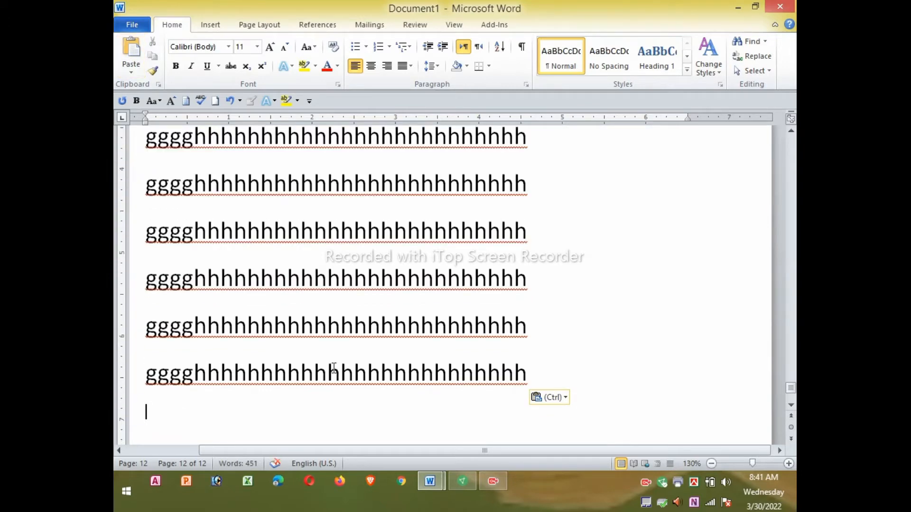
Paste four copies of the "gggghhhh…" line after the last Day # 12 paragraph on page 11
{"action": "scroll", "coordinate": [334, 370], "scroll_direction": "up", "scroll_amount": 10}
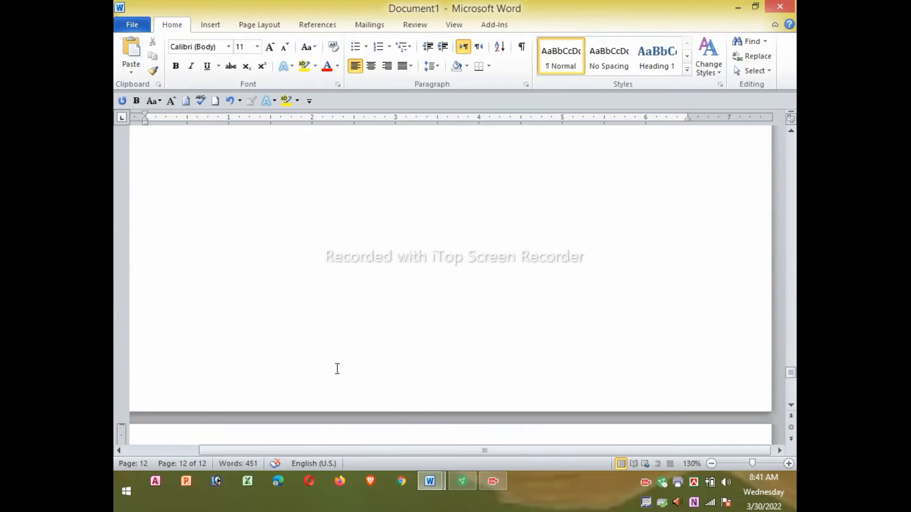
{"action": "left_click", "coordinate": [230, 235]}
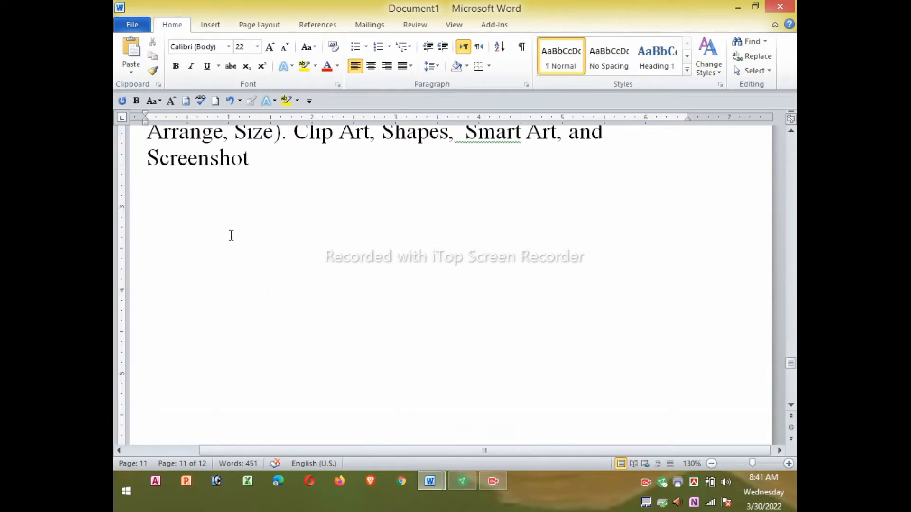
{"action": "left_click", "coordinate": [132, 54]}
{"action": "left_click", "coordinate": [132, 53]}
{"action": "left_click", "coordinate": [132, 53]}
{"action": "left_click", "coordinate": [132, 53]}
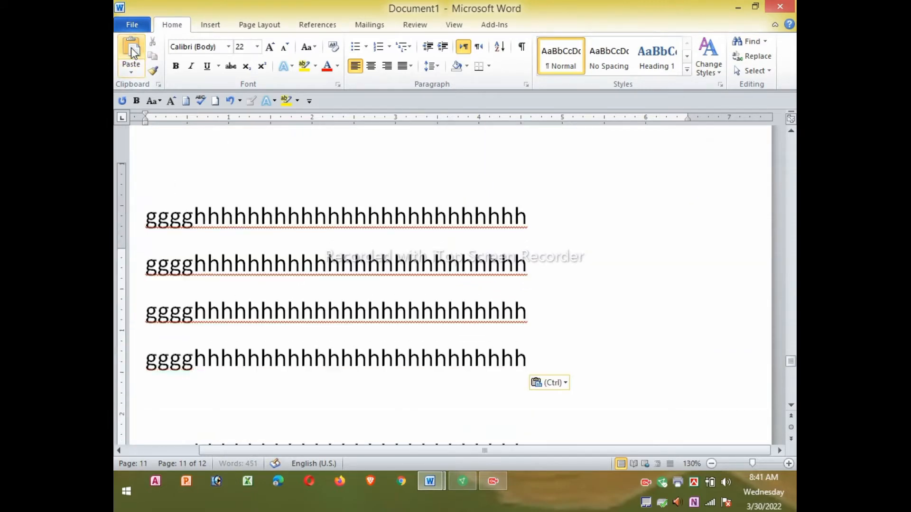
{"action": "scroll", "coordinate": [372, 354], "scroll_direction": "up", "scroll_amount": 6}
{"action": "scroll", "coordinate": [372, 353], "scroll_direction": "up", "scroll_amount": 9}
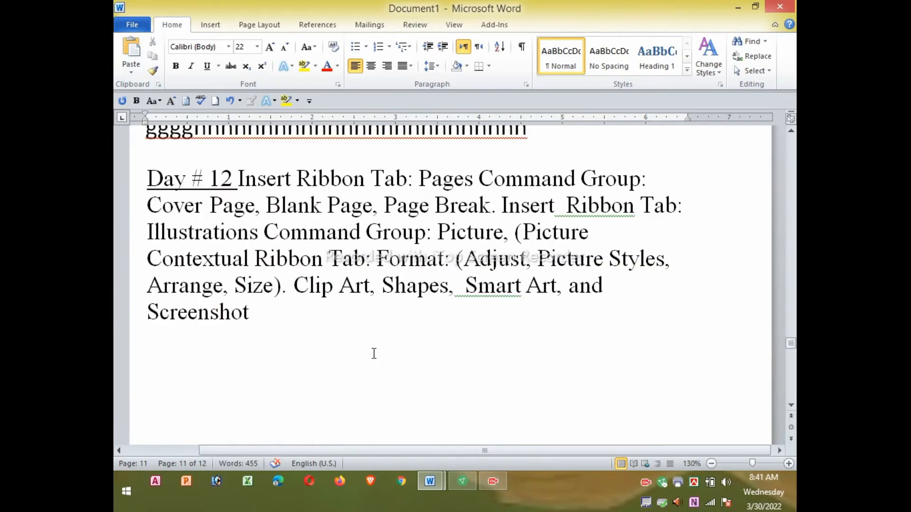
{"action": "scroll", "coordinate": [299, 355], "scroll_direction": "up", "scroll_amount": 3}
{"action": "scroll", "coordinate": [298, 355], "scroll_direction": "up", "scroll_amount": 12}
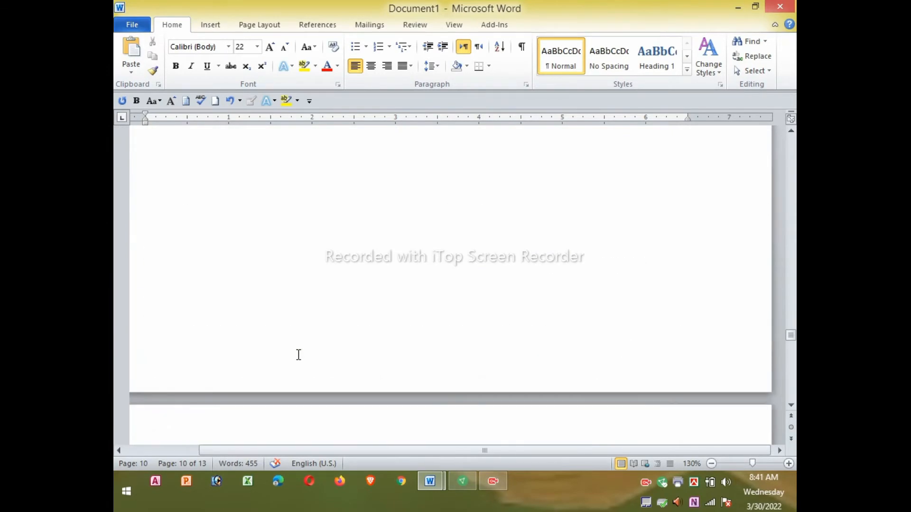
Review the Day # 12 paragraphs and "gggghhhh…" lines on the preceding pages, back to the first page
{"action": "scroll", "coordinate": [283, 343], "scroll_direction": "up", "scroll_amount": 12}
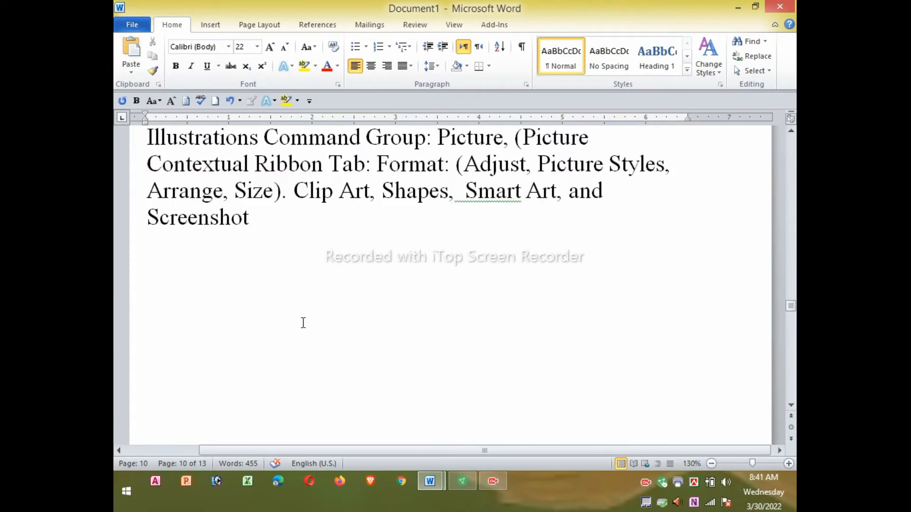
{"action": "scroll", "coordinate": [332, 308], "scroll_direction": "up", "scroll_amount": 6}
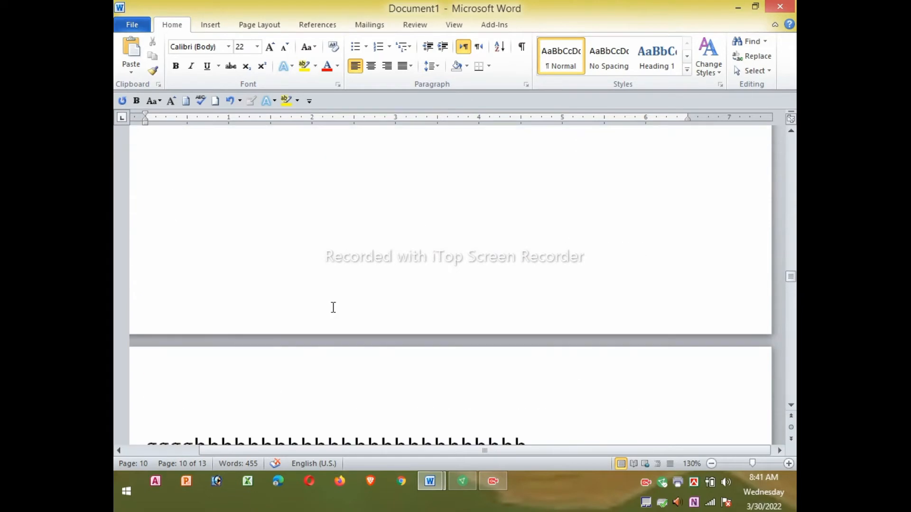
{"action": "scroll", "coordinate": [343, 296], "scroll_direction": "up", "scroll_amount": 6}
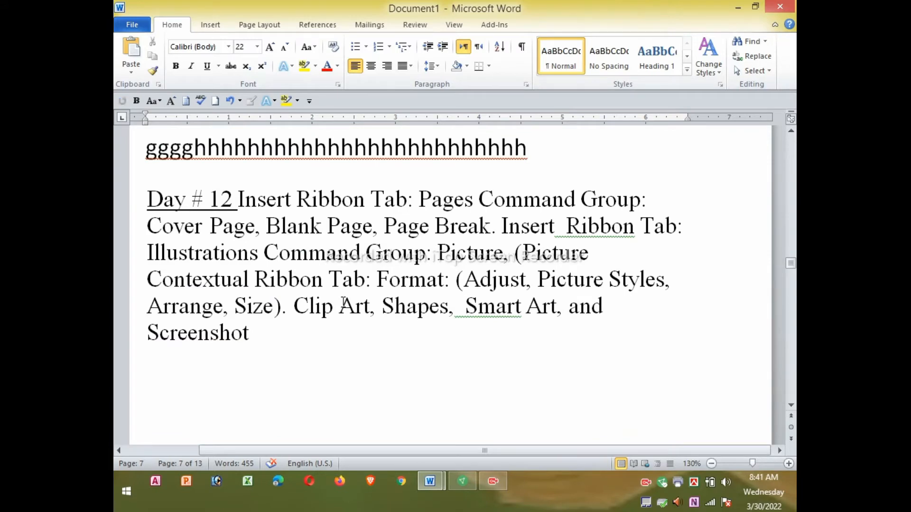
{"action": "left_click", "coordinate": [245, 332]}
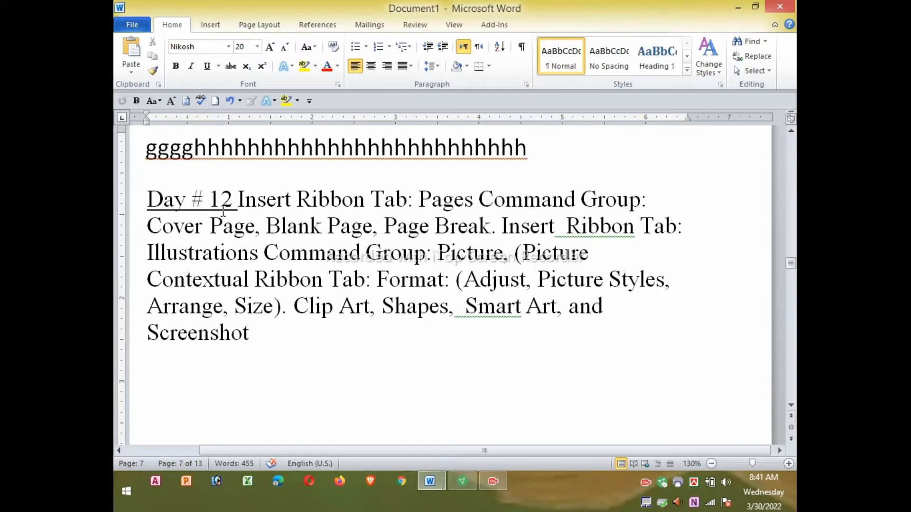
{"action": "scroll", "coordinate": [261, 345], "scroll_direction": "down", "scroll_amount": 3}
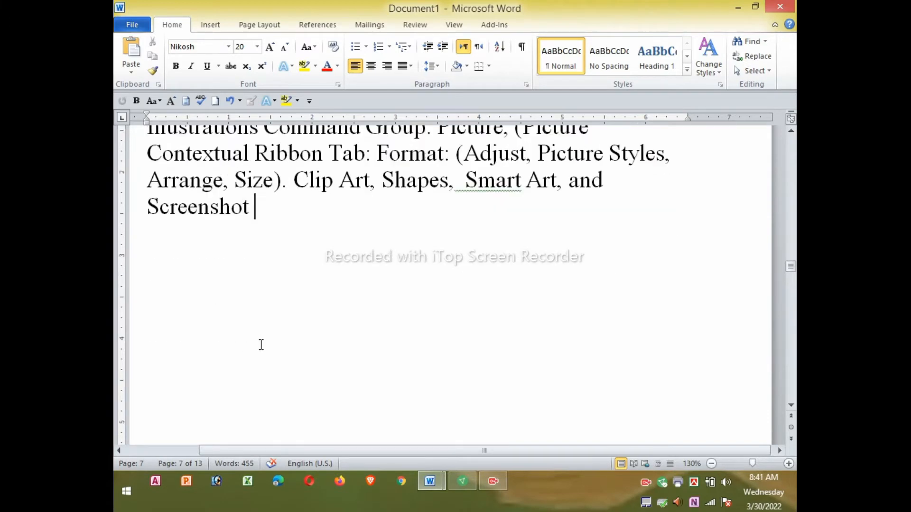
{"action": "scroll", "coordinate": [261, 345], "scroll_direction": "down", "scroll_amount": 5}
{"action": "scroll", "coordinate": [221, 303], "scroll_direction": "down", "scroll_amount": 8}
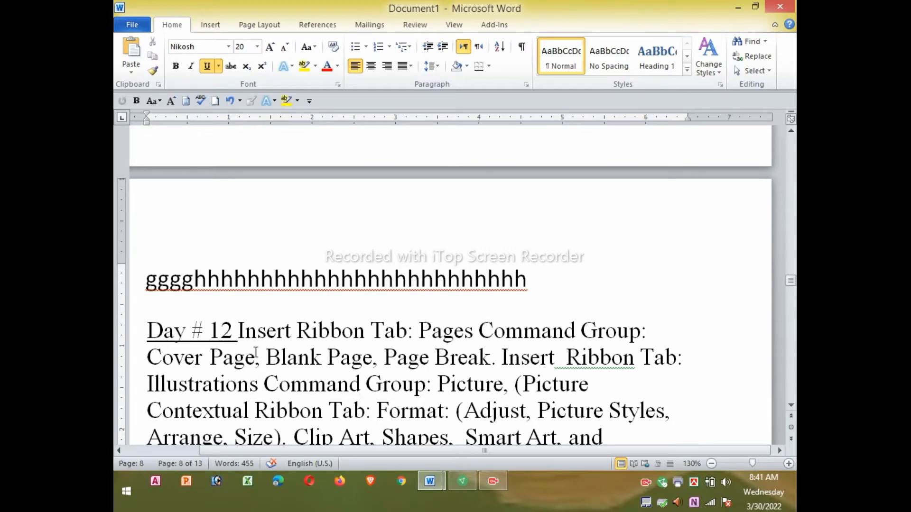
{"action": "scroll", "coordinate": [256, 356], "scroll_direction": "up", "scroll_amount": 10}
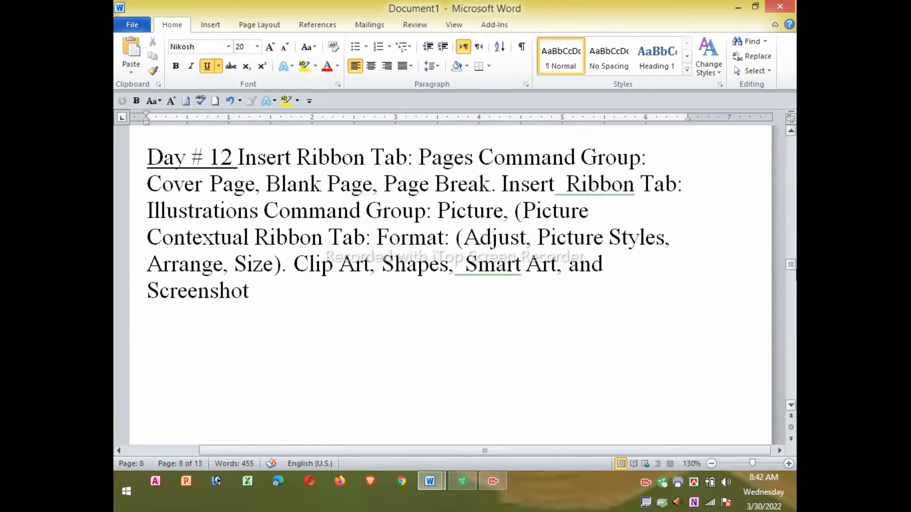
{"action": "left_click_drag", "start_coordinate": [792, 271], "coordinate": [790, 143]}
{"action": "left_click", "coordinate": [154, 281]}
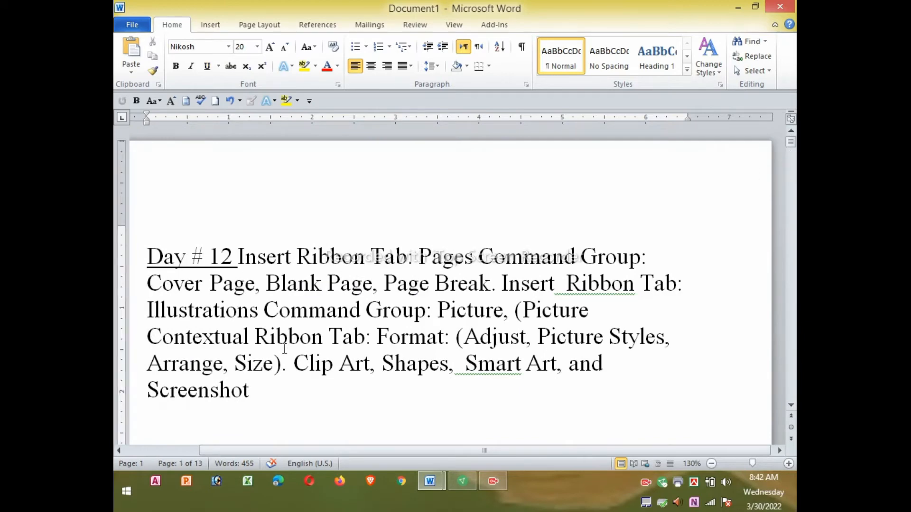
{"action": "scroll", "coordinate": [279, 355], "scroll_direction": "down", "scroll_amount": 3}
{"action": "scroll", "coordinate": [279, 356], "scroll_direction": "down", "scroll_amount": 1}
{"action": "scroll", "coordinate": [278, 356], "scroll_direction": "up", "scroll_amount": 4}
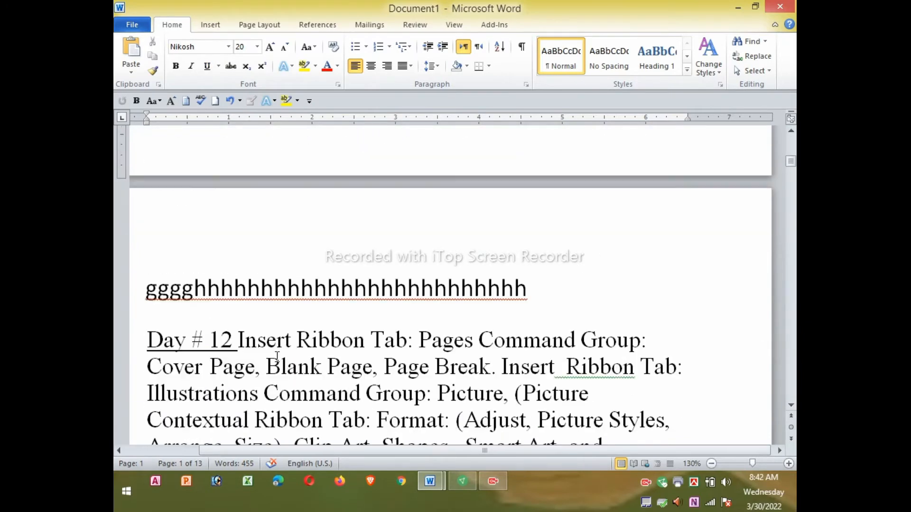
Insert a page break on the empty line below the first page's Day # 12 paragraph, and look over the pages following it
{"action": "left_click", "coordinate": [249, 317]}
{"action": "scroll", "coordinate": [256, 317], "scroll_direction": "up", "scroll_amount": 11}
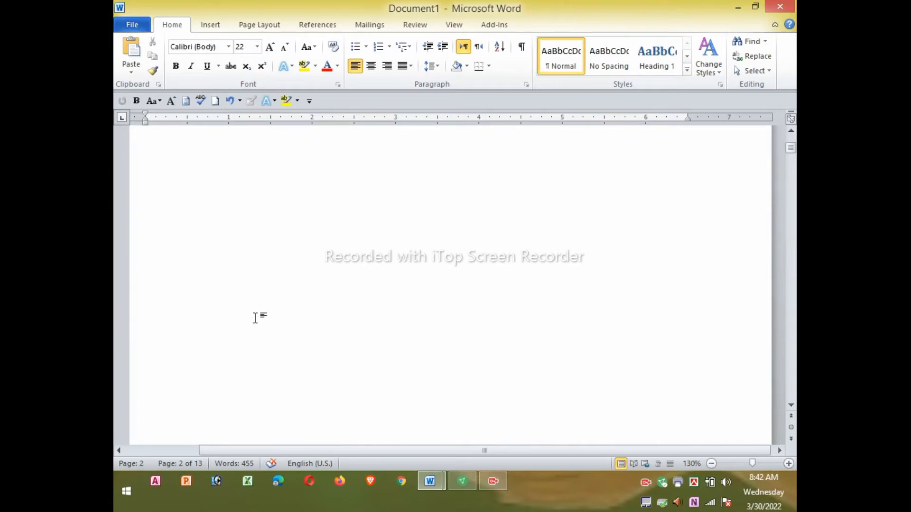
{"action": "left_click", "coordinate": [264, 337]}
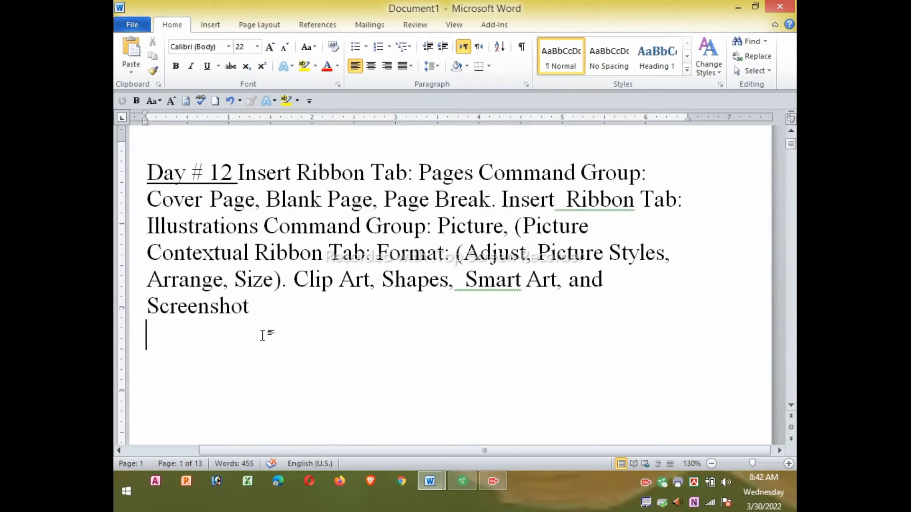
{"action": "left_click", "coordinate": [204, 34]}
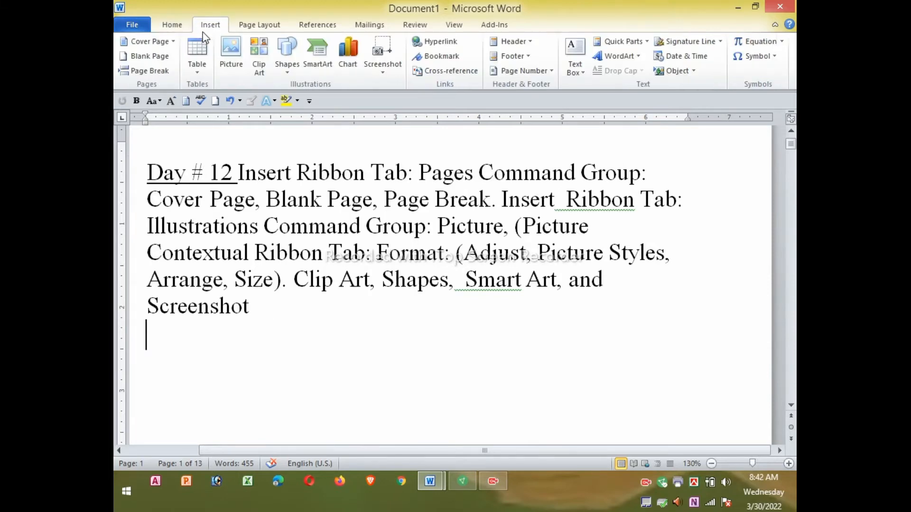
{"action": "left_click", "coordinate": [142, 75]}
{"action": "scroll", "coordinate": [230, 248], "scroll_direction": "up", "scroll_amount": 11}
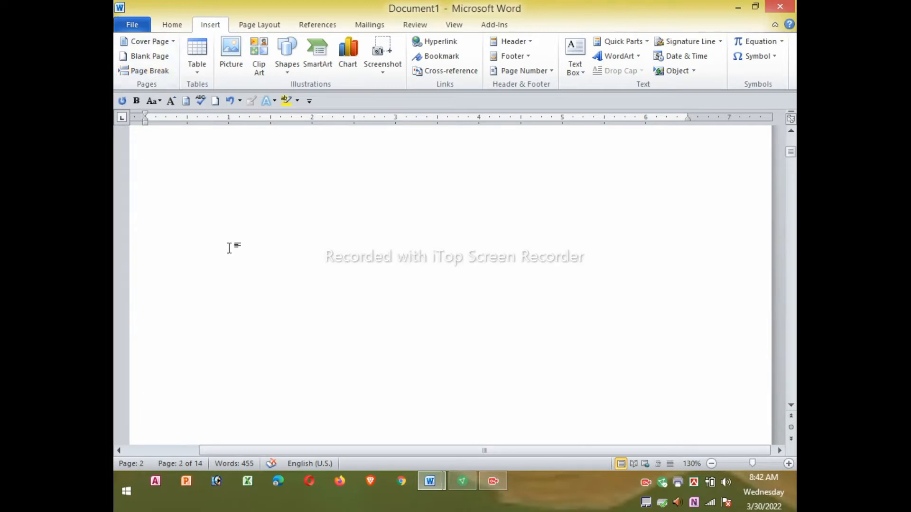
{"action": "scroll", "coordinate": [258, 307], "scroll_direction": "down", "scroll_amount": 10}
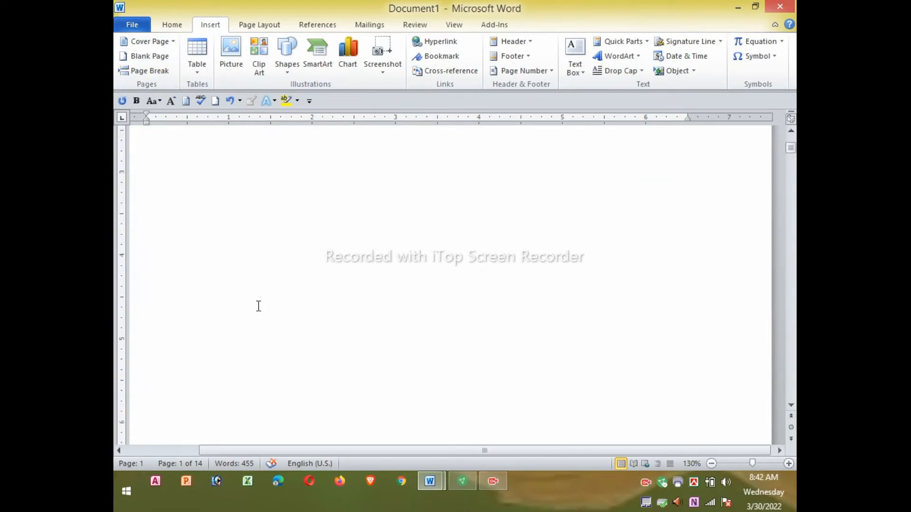
{"action": "left_click", "coordinate": [213, 272]}
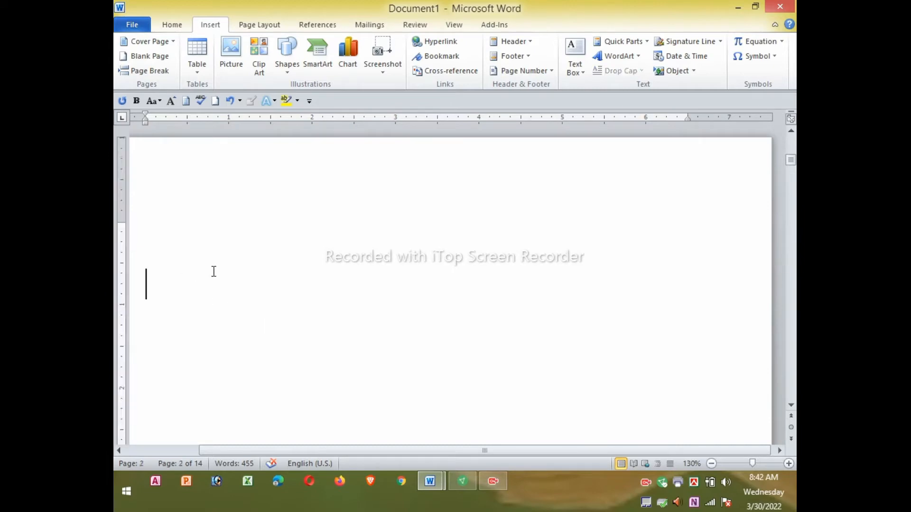
{"action": "scroll", "coordinate": [207, 280], "scroll_direction": "down", "scroll_amount": 10}
{"action": "scroll", "coordinate": [203, 283], "scroll_direction": "down", "scroll_amount": 5}
{"action": "left_click", "coordinate": [204, 282]}
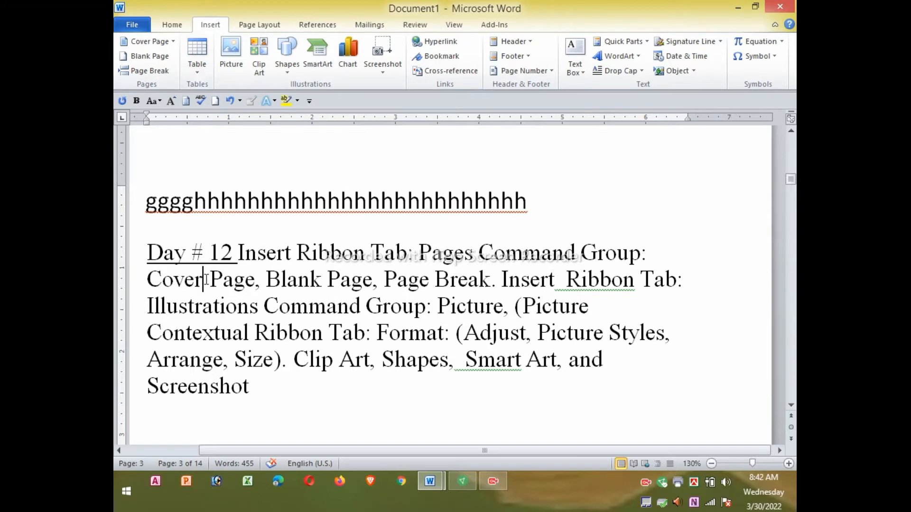
Undo the page break, the pasted text and the added pages, back to the single Day # 12 paragraph
{"action": "left_click", "coordinate": [230, 101]}
{"action": "left_click", "coordinate": [230, 101]}
{"action": "left_click", "coordinate": [230, 101]}
{"action": "left_click", "coordinate": [230, 101]}
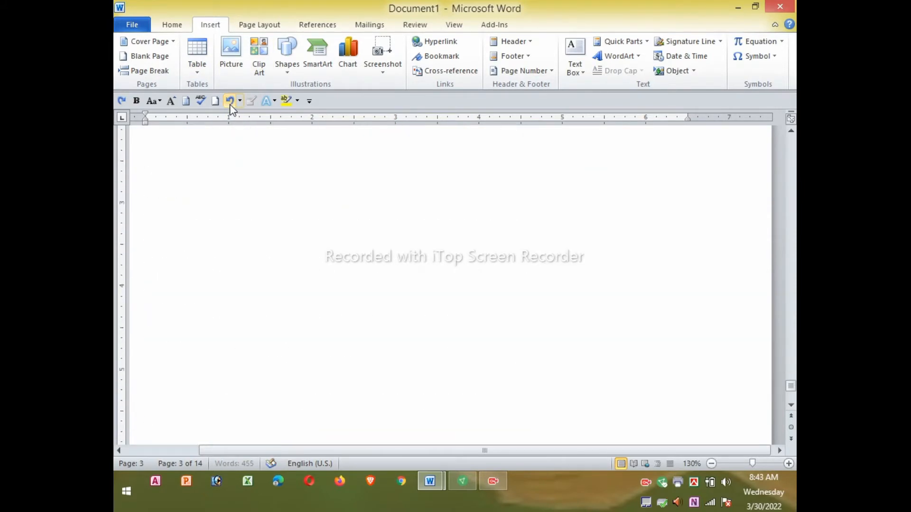
{"action": "left_click", "coordinate": [230, 101]}
{"action": "left_click", "coordinate": [231, 100]}
{"action": "left_click", "coordinate": [230, 100]}
{"action": "left_click", "coordinate": [231, 101]}
{"action": "left_click", "coordinate": [230, 100]}
{"action": "left_click", "coordinate": [230, 101]}
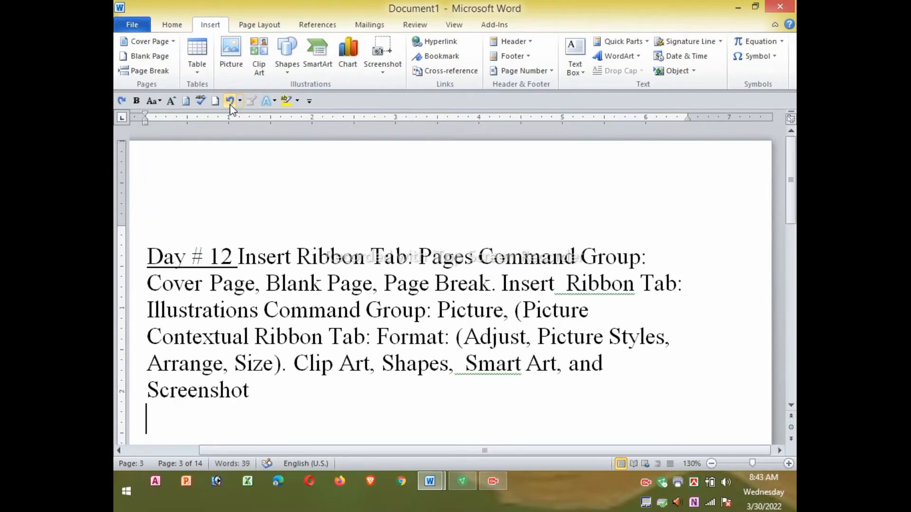
{"action": "left_click", "coordinate": [230, 100]}
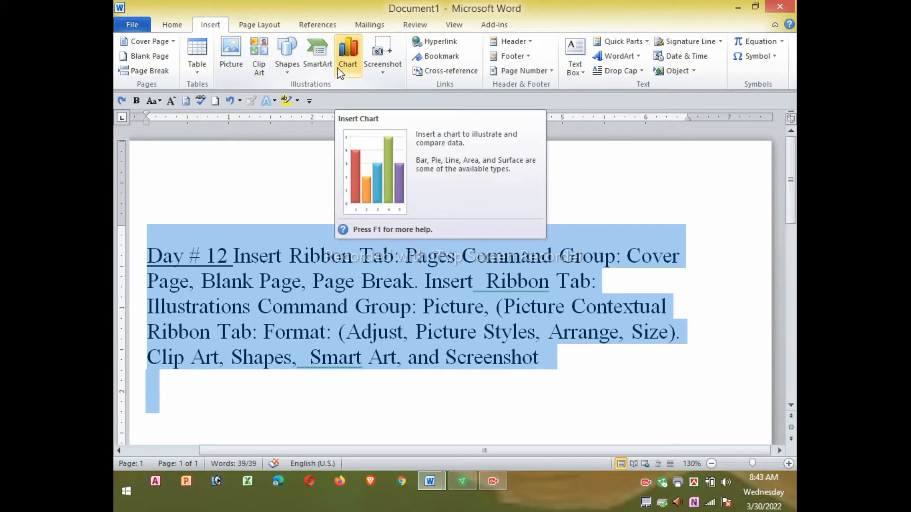
Highlight "Picture," in the paragraph's Illustrations Command Group list, and clear the selection
{"action": "left_click", "coordinate": [299, 307]}
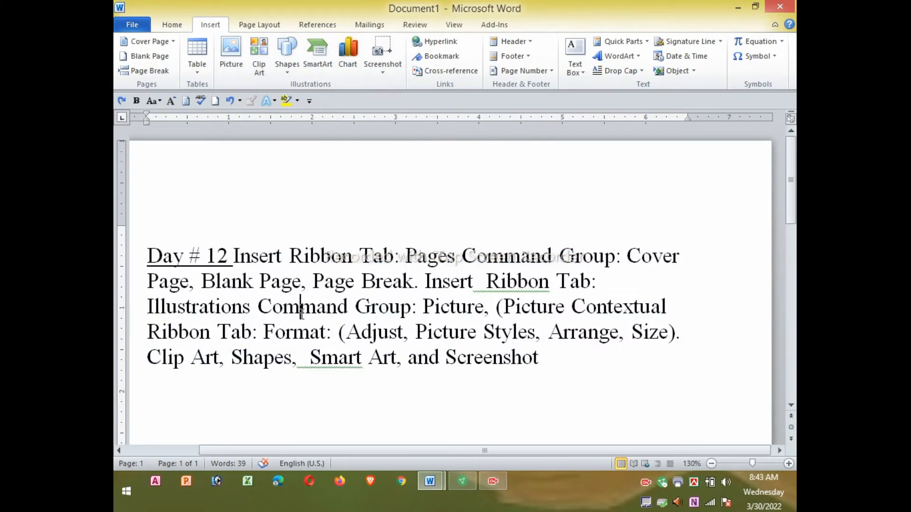
{"action": "left_click_drag", "start_coordinate": [423, 309], "coordinate": [490, 315]}
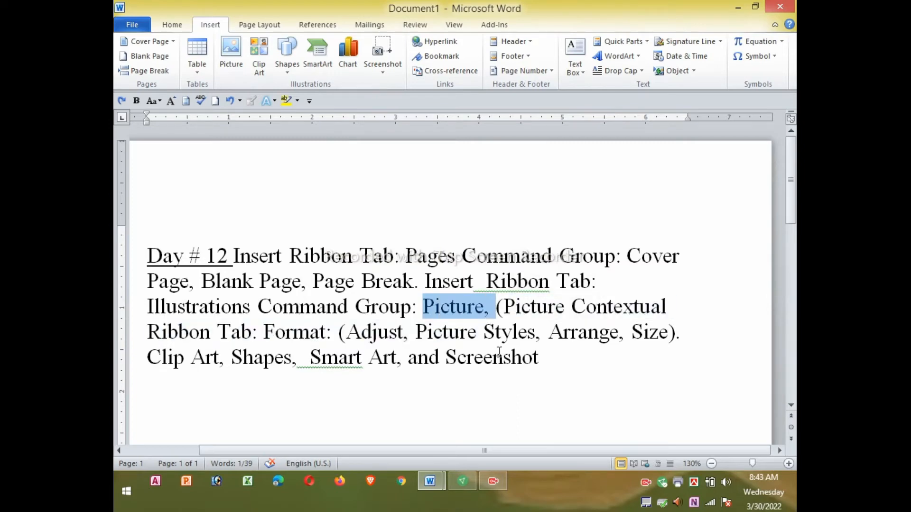
{"action": "scroll", "coordinate": [484, 366], "scroll_direction": "down", "scroll_amount": 3}
{"action": "left_click", "coordinate": [258, 293]}
{"action": "scroll", "coordinate": [257, 293], "scroll_direction": "up", "scroll_amount": 3}
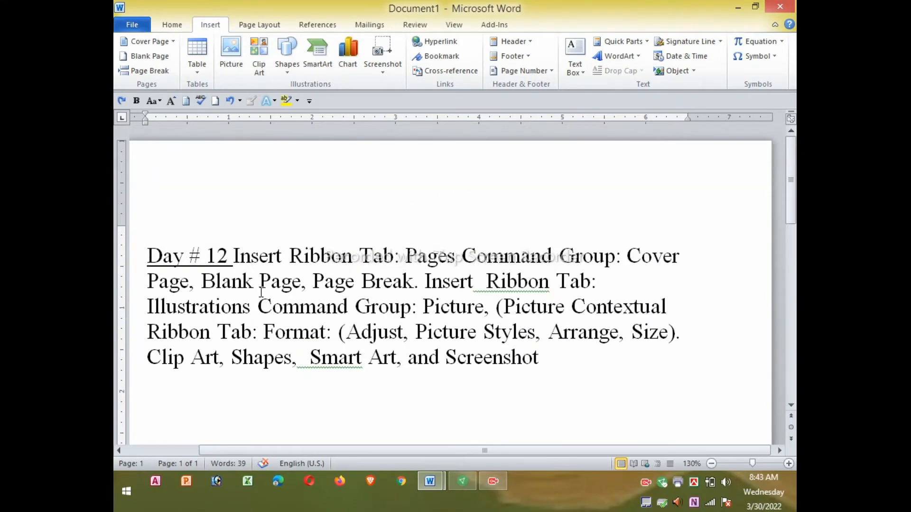
Insert several blank lines above the Day # 12 paragraph
{"action": "left_click", "coordinate": [149, 251]}
{"action": "key", "text": "Return"}
{"action": "key", "text": "Return"}
{"action": "key", "text": "Return"}
{"action": "key", "text": "Return"}
{"action": "key", "text": "Return"}
{"action": "key", "text": "Return"}
{"action": "key", "text": "Return"}
{"action": "key", "text": "Return"}
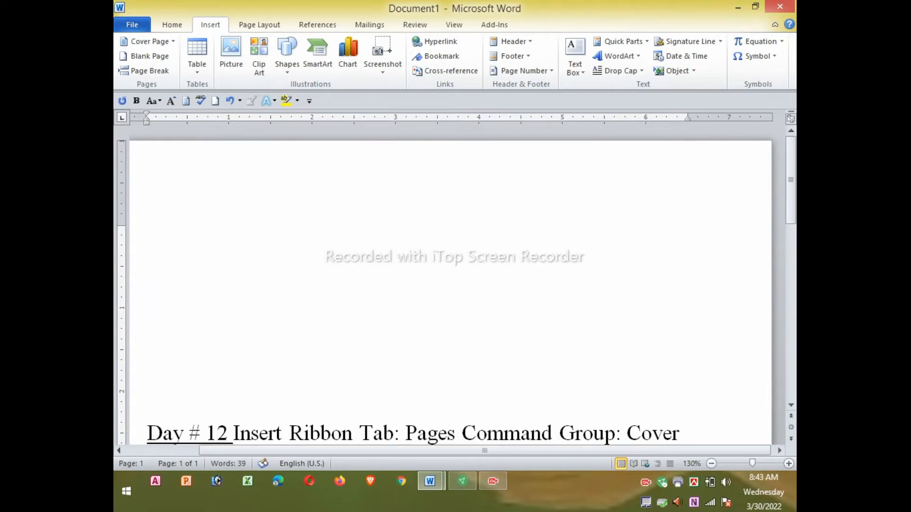
Insert the portrait photo of the person in a blue headscarf from the Downloads folder on a blank line above the paragraph
{"action": "left_click", "coordinate": [185, 241]}
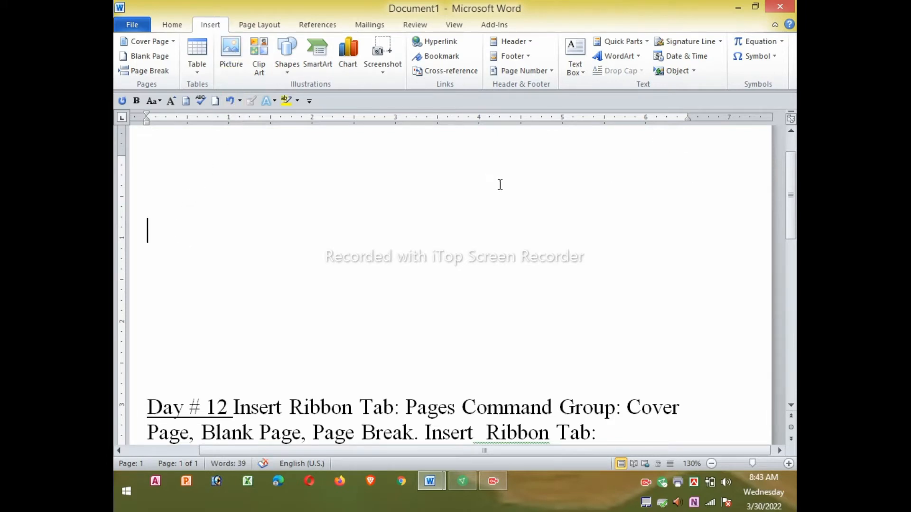
{"action": "left_click", "coordinate": [228, 50]}
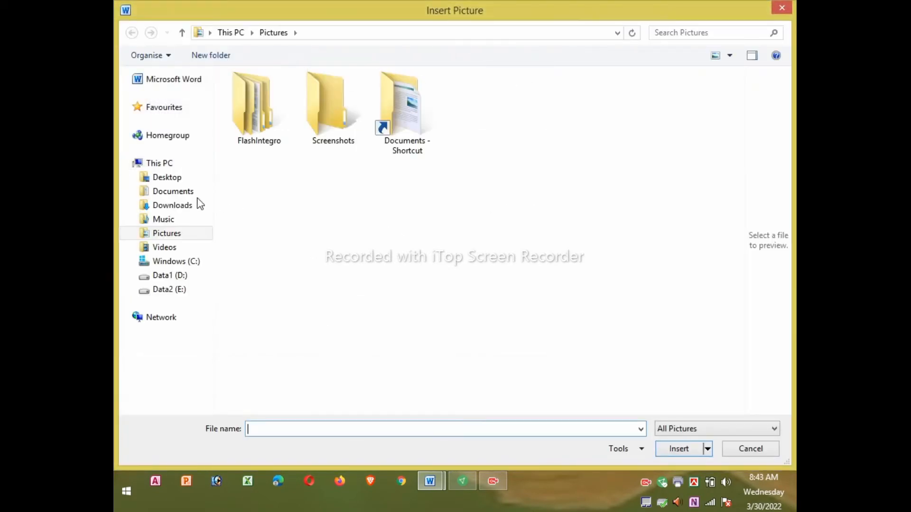
{"action": "left_click", "coordinate": [176, 206]}
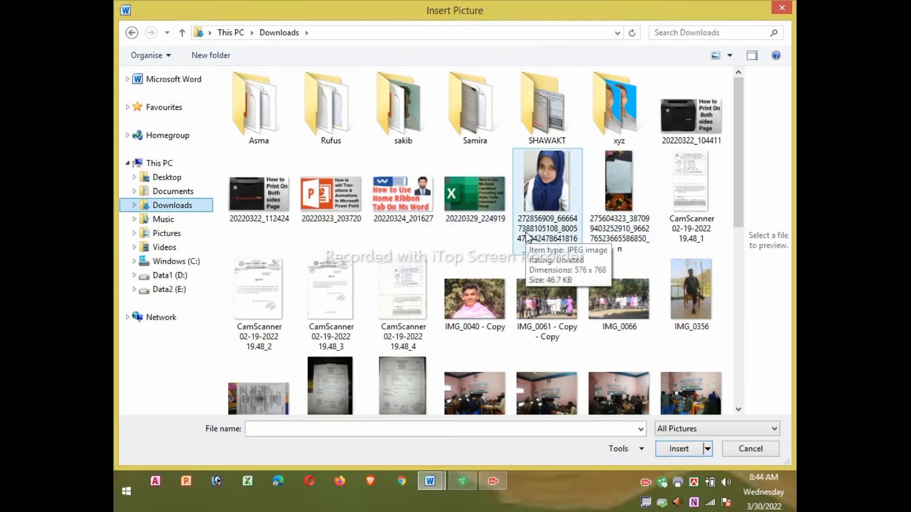
{"action": "left_click", "coordinate": [537, 178]}
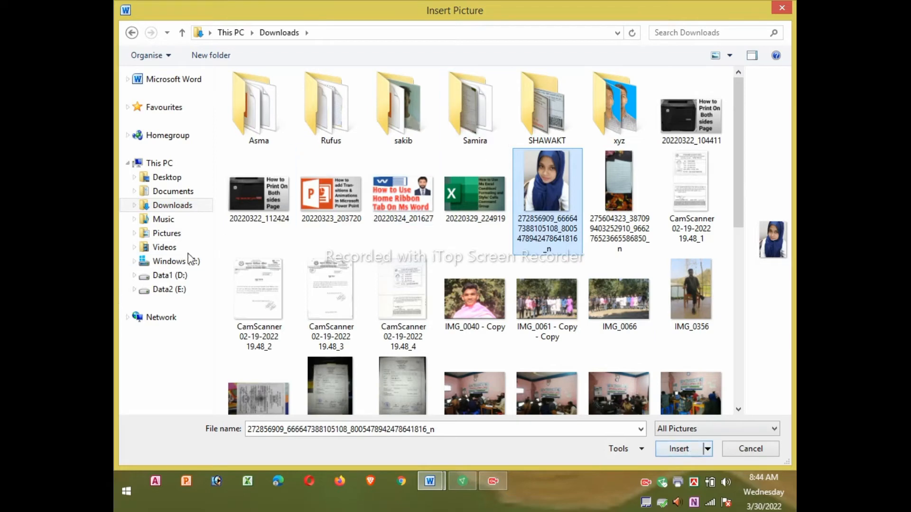
{"action": "left_click", "coordinate": [632, 449]}
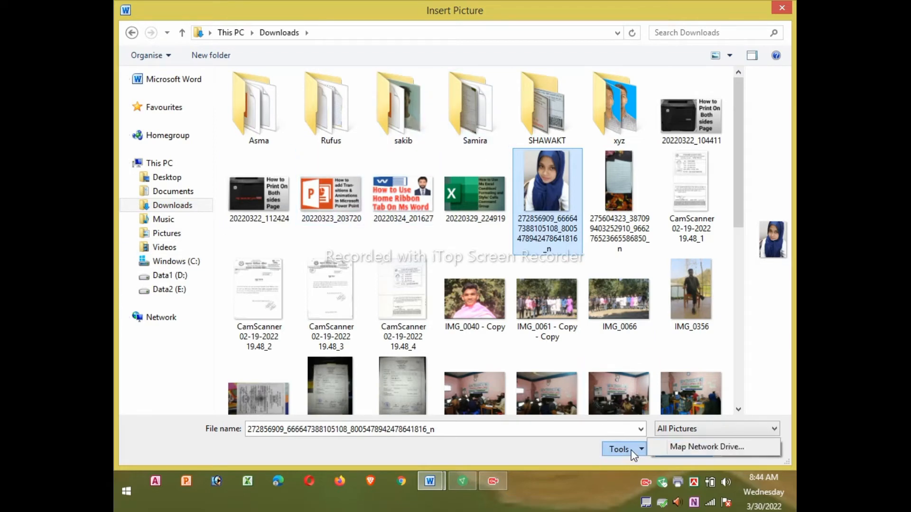
{"action": "left_click", "coordinate": [549, 214]}
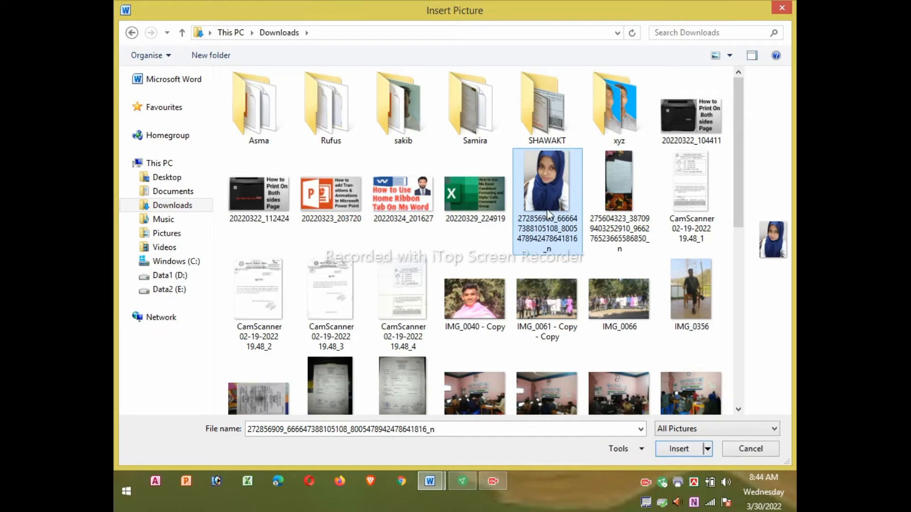
{"action": "left_click", "coordinate": [684, 447]}
Look over the whole inserted portrait picture and the Day # 12 paragraph that follows it
{"action": "scroll", "coordinate": [397, 254], "scroll_direction": "down", "scroll_amount": 2}
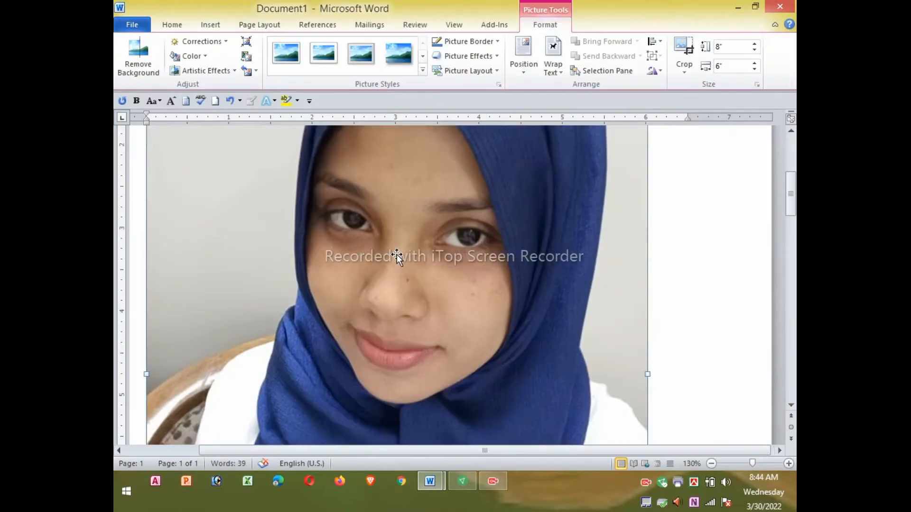
{"action": "scroll", "coordinate": [396, 255], "scroll_direction": "down", "scroll_amount": 5}
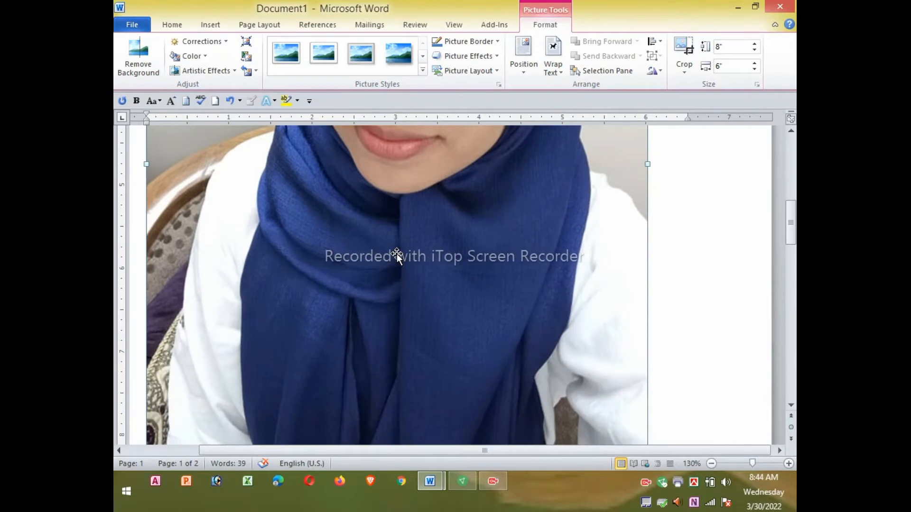
{"action": "scroll", "coordinate": [397, 254], "scroll_direction": "down", "scroll_amount": 5}
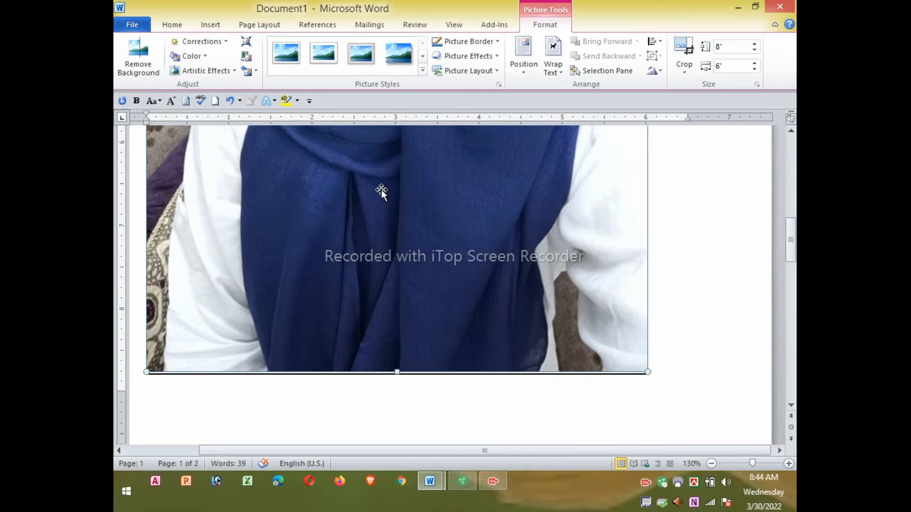
{"action": "scroll", "coordinate": [381, 190], "scroll_direction": "down", "scroll_amount": 10}
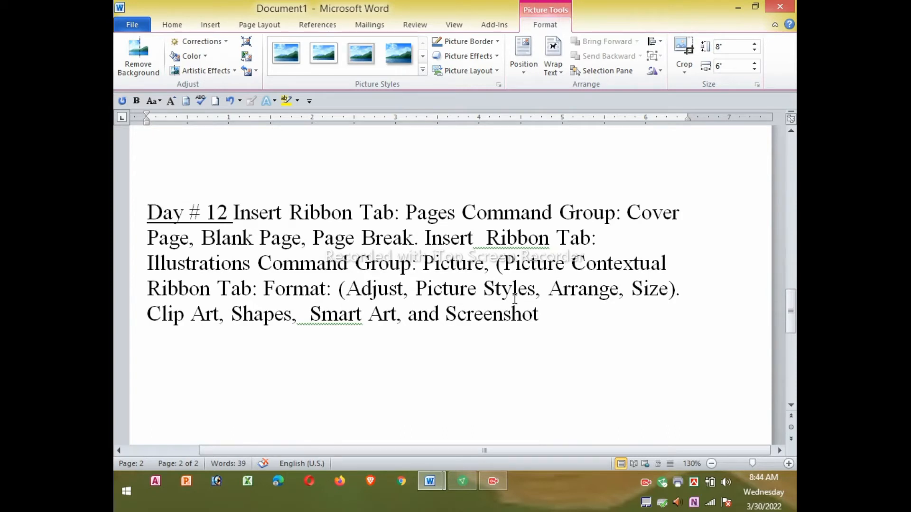
{"action": "scroll", "coordinate": [456, 300], "scroll_direction": "up", "scroll_amount": 15}
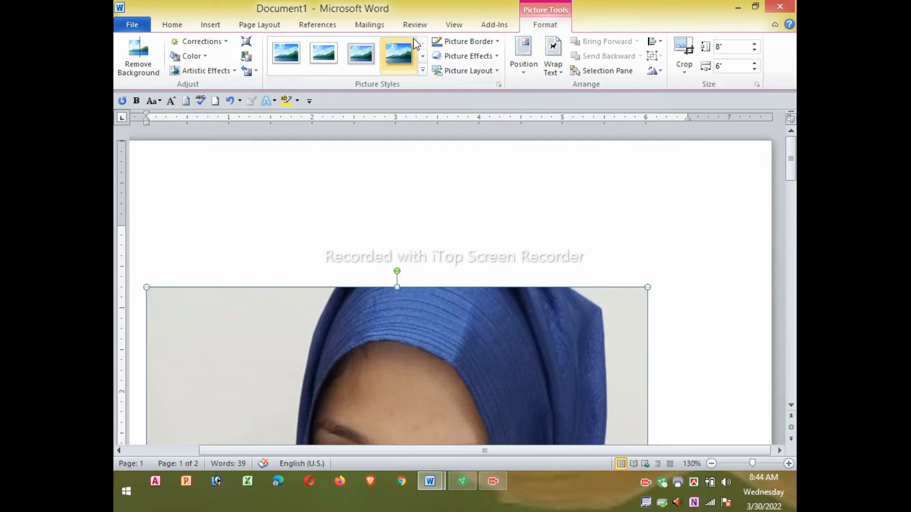
{"action": "scroll", "coordinate": [434, 169], "scroll_direction": "down", "scroll_amount": 10}
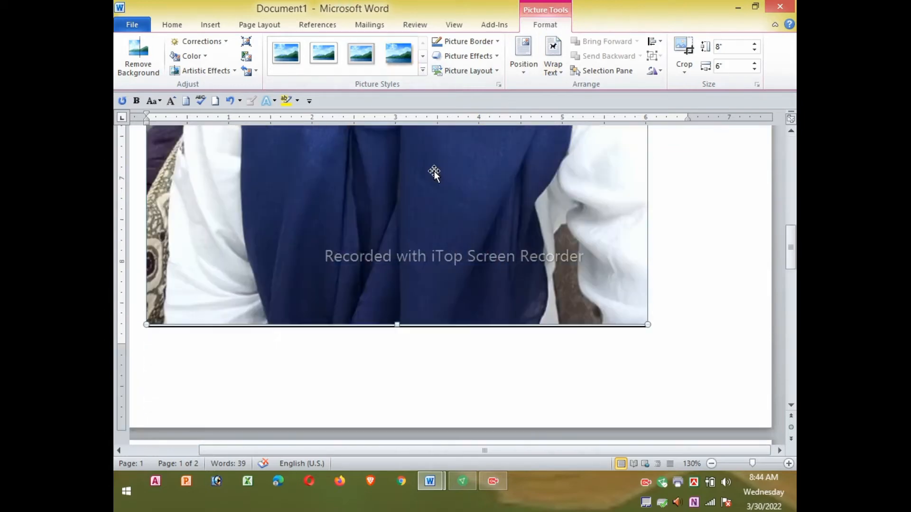
Rotate the portrait picture slightly clockwise with its rotation handle, and undo the rotation
{"action": "scroll", "coordinate": [434, 171], "scroll_direction": "down", "scroll_amount": 2}
{"action": "scroll", "coordinate": [409, 183], "scroll_direction": "up", "scroll_amount": 1}
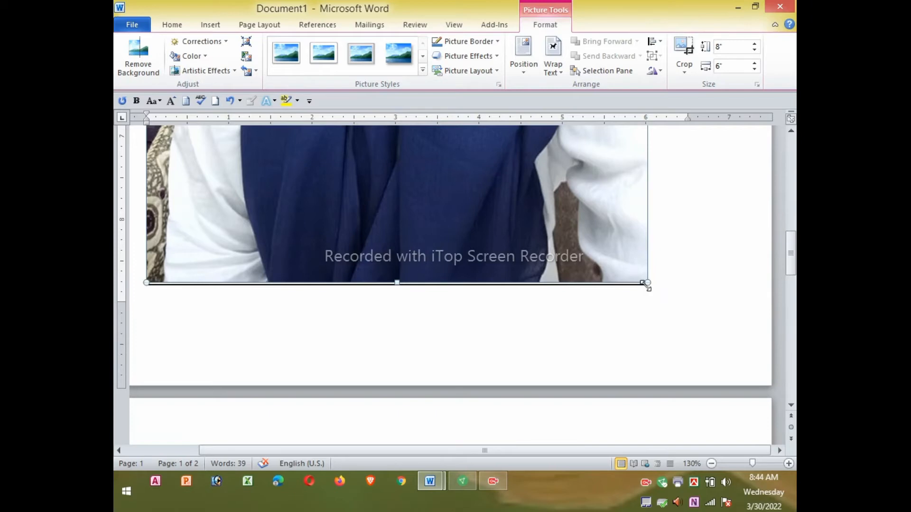
{"action": "scroll", "coordinate": [641, 267], "scroll_direction": "up", "scroll_amount": 10}
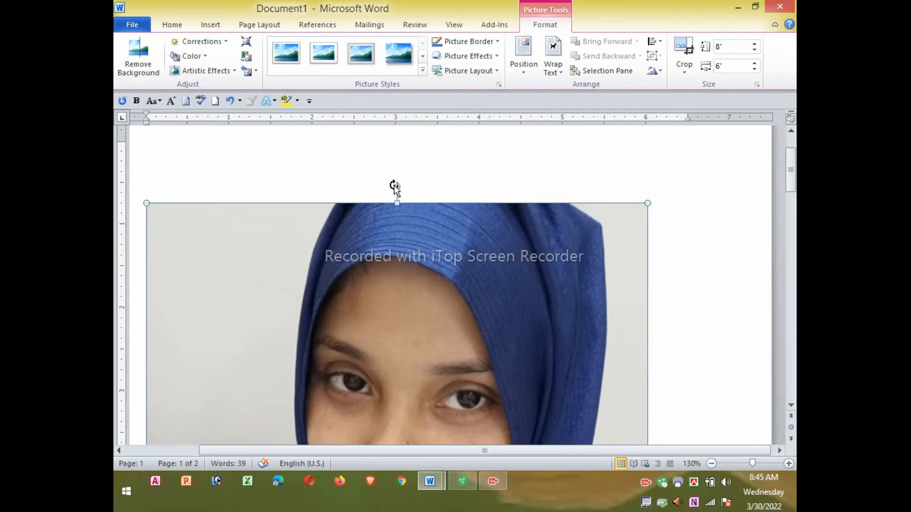
{"action": "left_click_drag", "start_coordinate": [397, 185], "coordinate": [451, 310]}
{"action": "scroll", "coordinate": [449, 298], "scroll_direction": "down", "scroll_amount": 5}
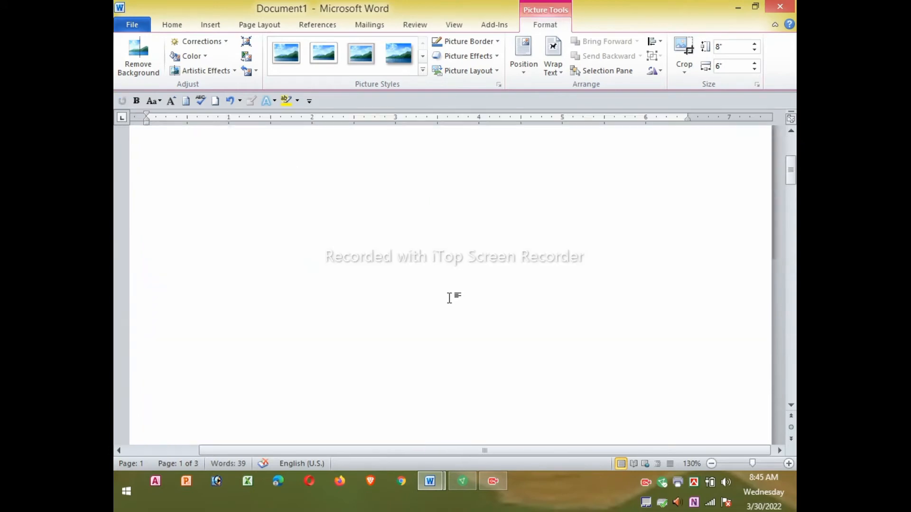
{"action": "scroll", "coordinate": [450, 297], "scroll_direction": "down", "scroll_amount": 5}
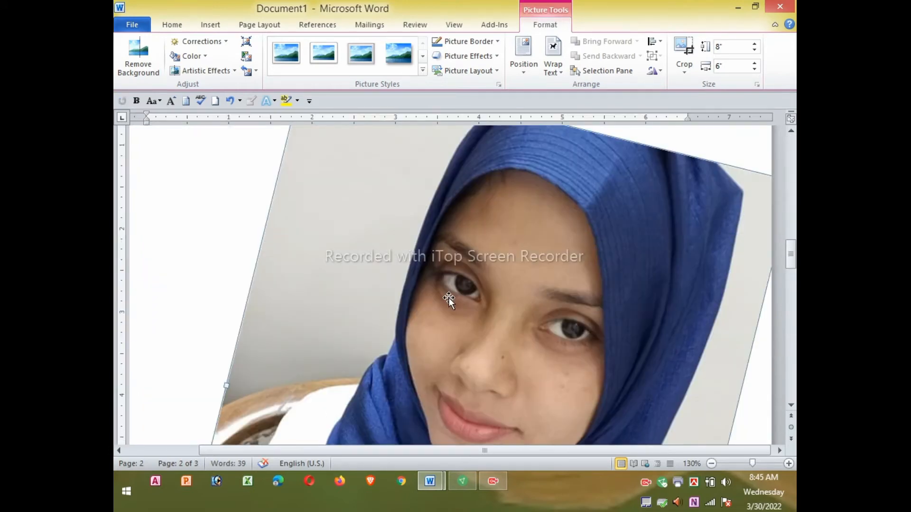
{"action": "scroll", "coordinate": [449, 297], "scroll_direction": "up", "scroll_amount": 5}
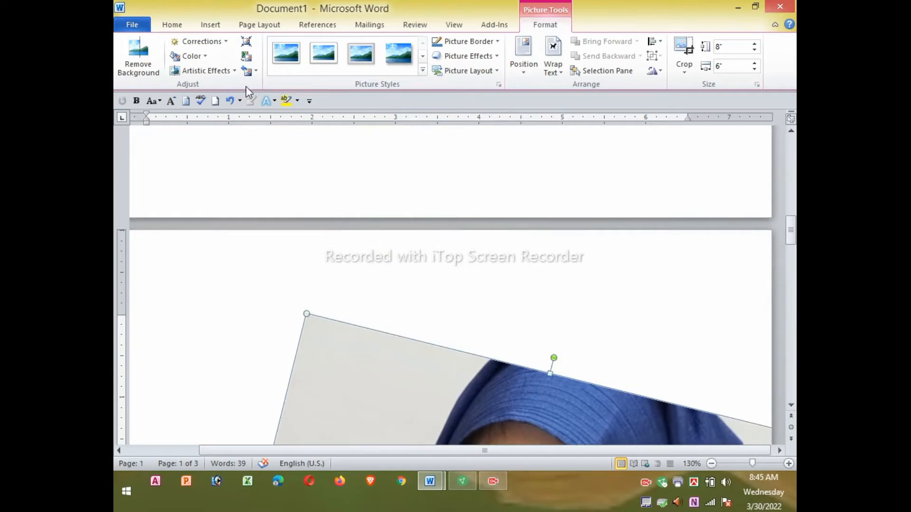
{"action": "left_click", "coordinate": [231, 101]}
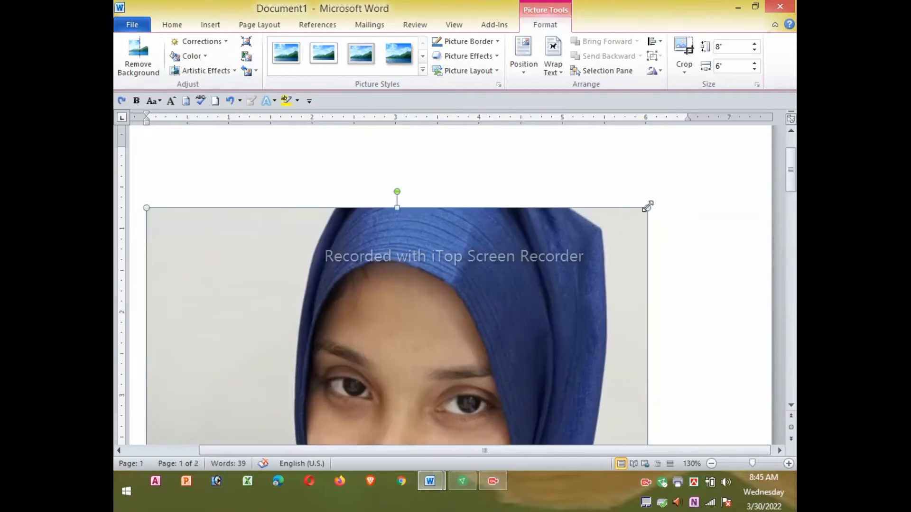
Shrink the portrait picture proportionally to 5.81" high and 4.36" wide
{"action": "left_click_drag", "start_coordinate": [647, 206], "coordinate": [474, 388]}
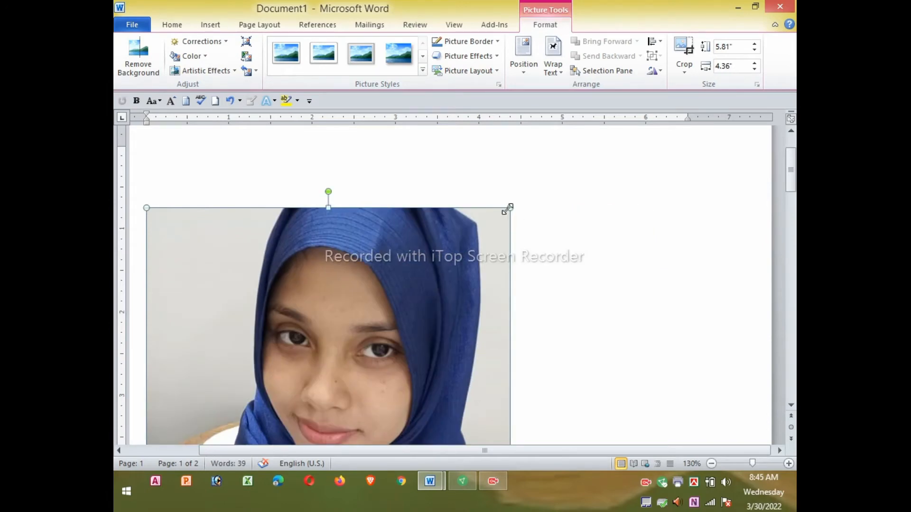
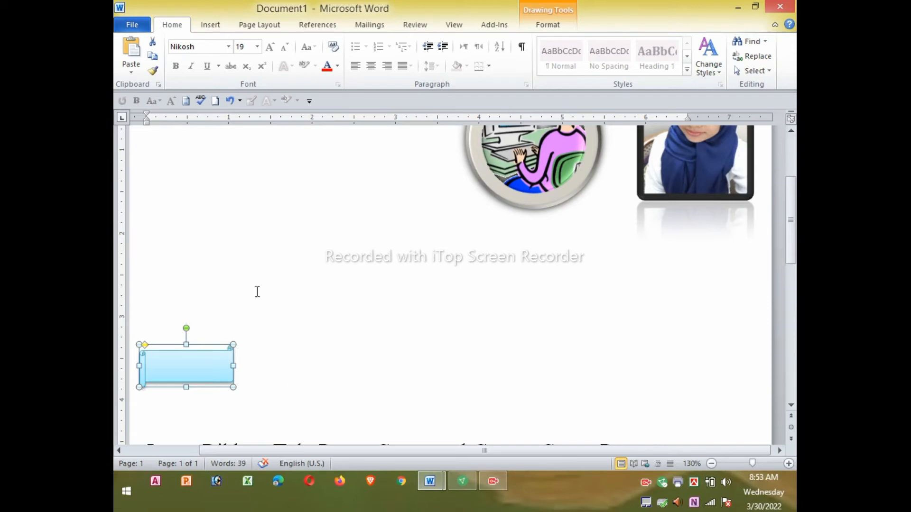
Set the blue scroll shape's text wrapping to Behind Text, and deselect the shape
{"action": "left_click", "coordinate": [550, 26]}
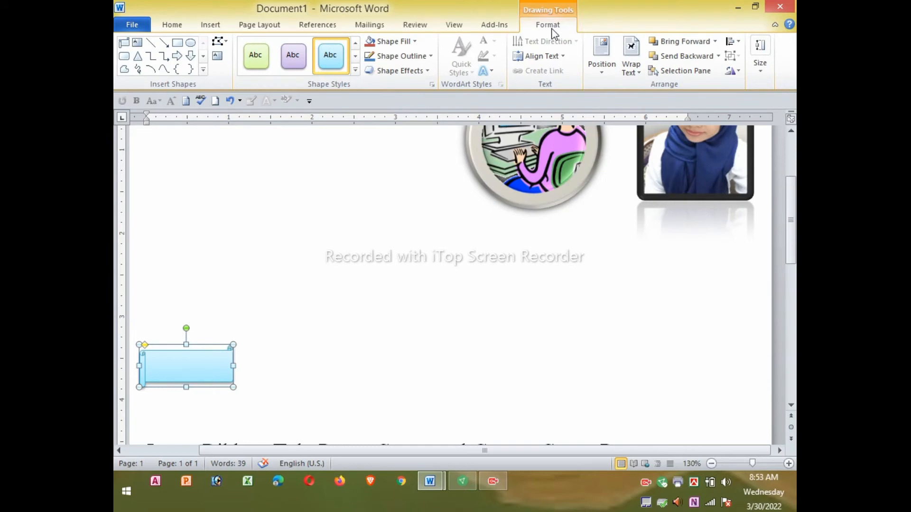
{"action": "left_click", "coordinate": [643, 76]}
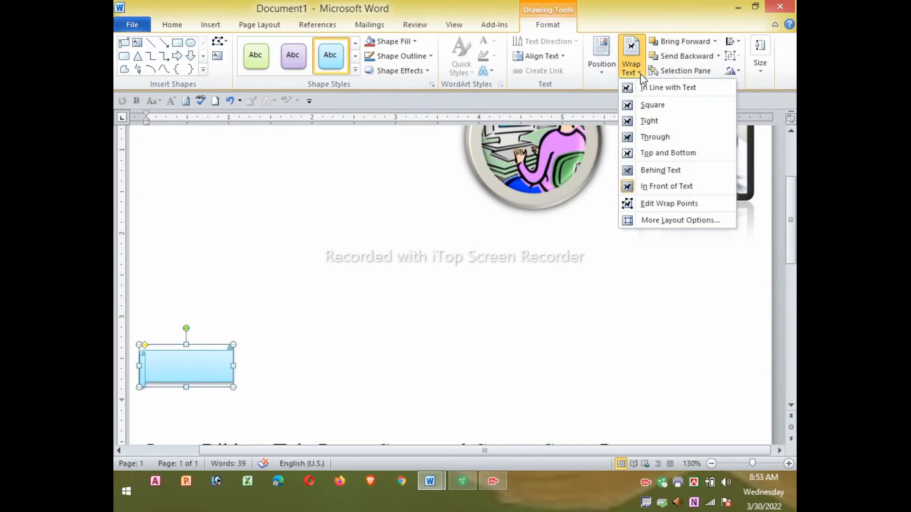
{"action": "left_click", "coordinate": [657, 175]}
{"action": "left_click", "coordinate": [326, 378]}
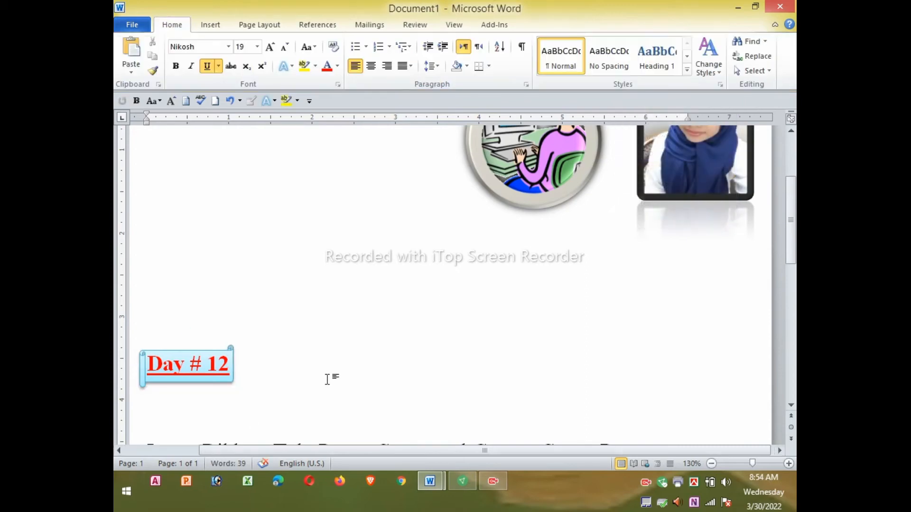
Remove the empty line between the Day # 12 heading and the paragraph starting "Insert Ribbon Tab"
{"action": "scroll", "coordinate": [327, 378], "scroll_direction": "down", "scroll_amount": 3}
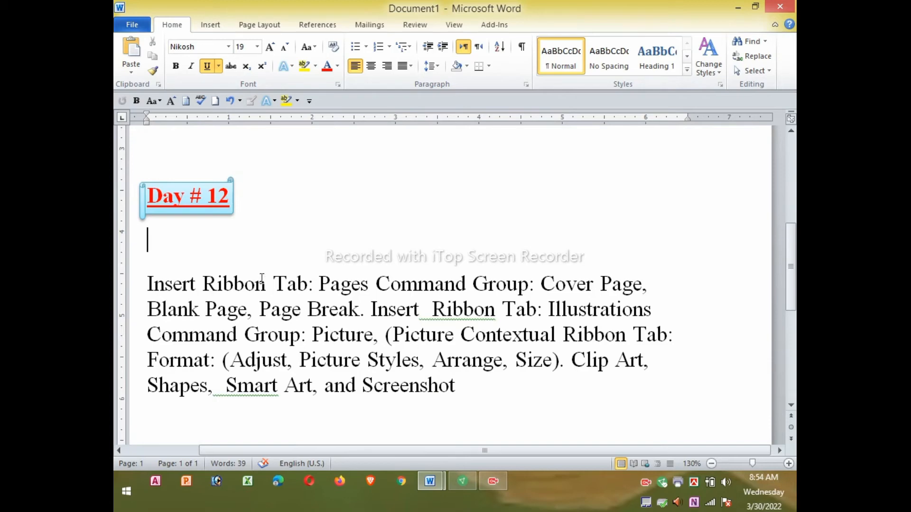
{"action": "left_click", "coordinate": [256, 191]}
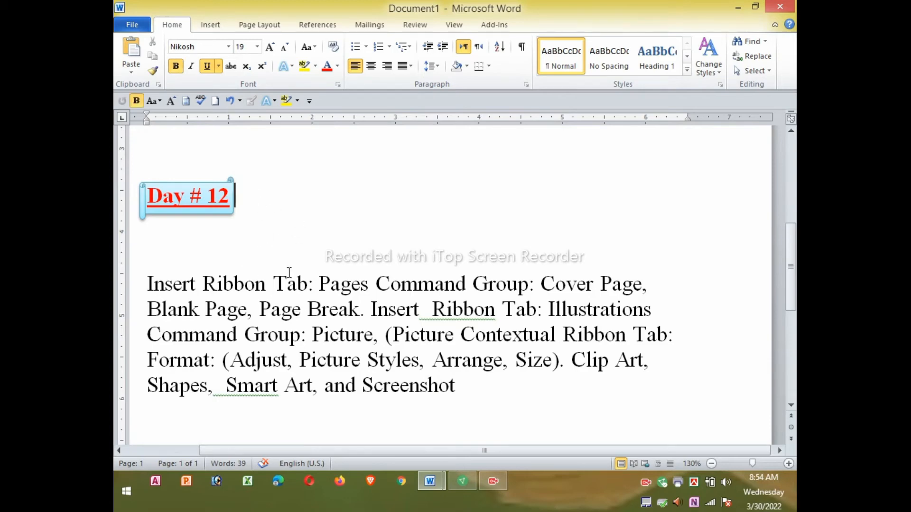
{"action": "left_click", "coordinate": [142, 296]}
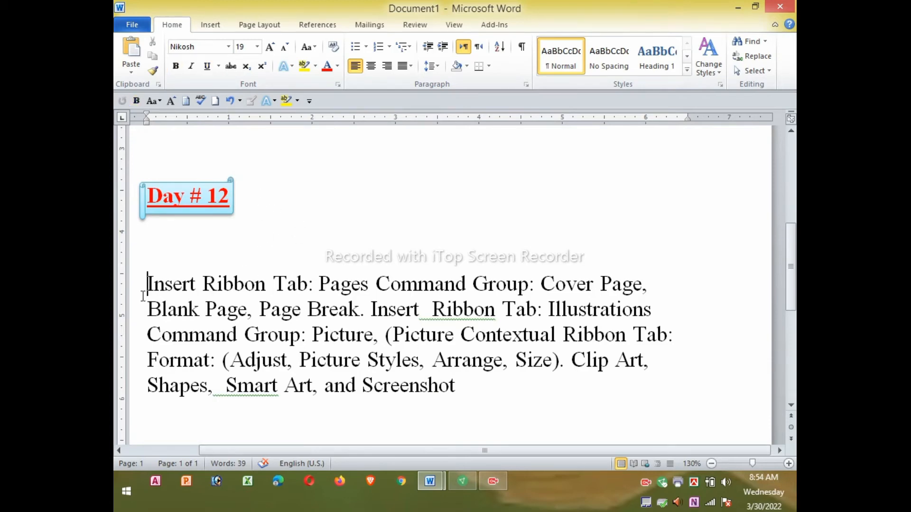
{"action": "key", "text": "BackSpace"}
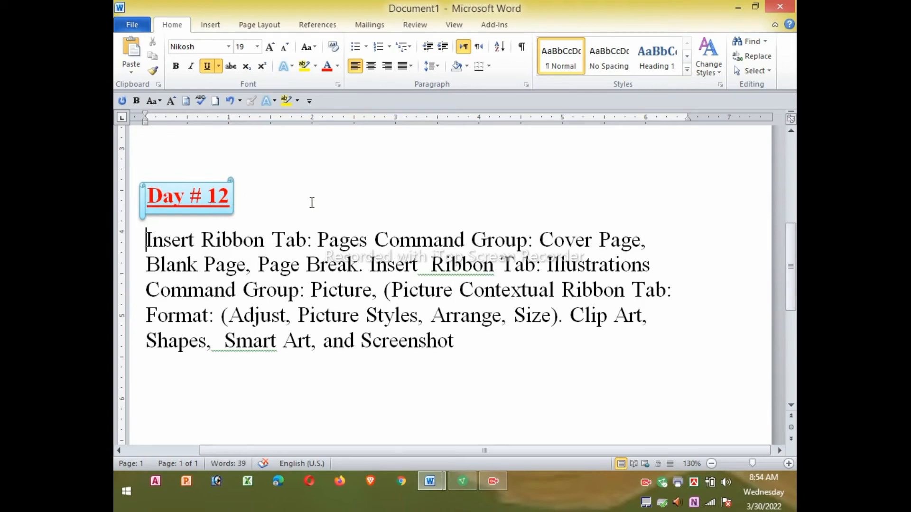
Highlight "Smart Art," in the paragraph's list of Illustrations commands, and clear the selection
{"action": "left_click", "coordinate": [254, 285]}
{"action": "left_click", "coordinate": [211, 26]}
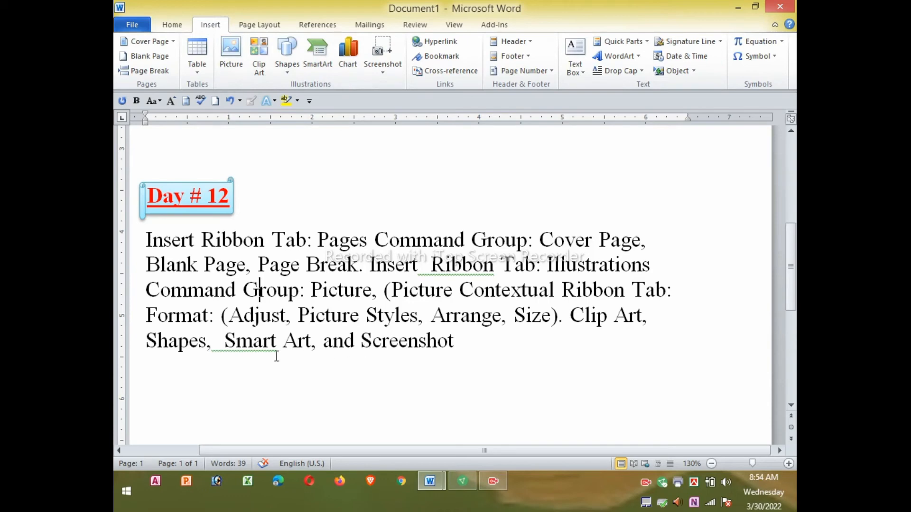
{"action": "left_click_drag", "start_coordinate": [222, 341], "coordinate": [322, 341]}
{"action": "scroll", "coordinate": [336, 300], "scroll_direction": "up", "scroll_amount": 5}
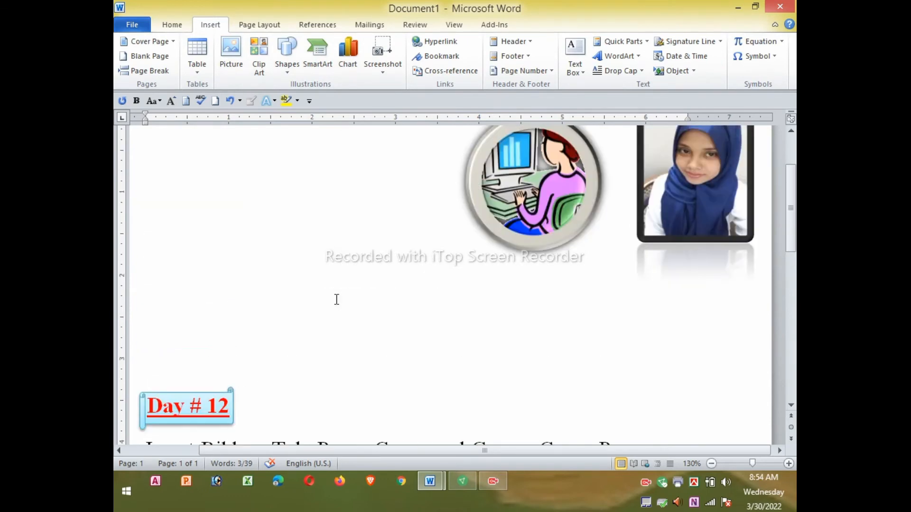
{"action": "scroll", "coordinate": [256, 384], "scroll_direction": "down", "scroll_amount": 3}
{"action": "left_click", "coordinate": [259, 375]}
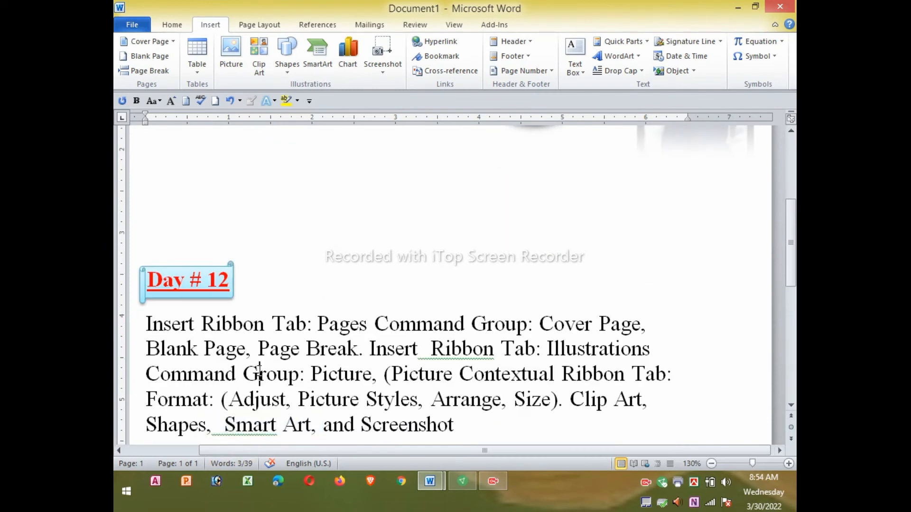
Add two line breaks after "Screenshot" at the paragraph's end and insert a Vertical Picture List SmartArt graphic there
{"action": "scroll", "coordinate": [291, 336], "scroll_direction": "down", "scroll_amount": 3}
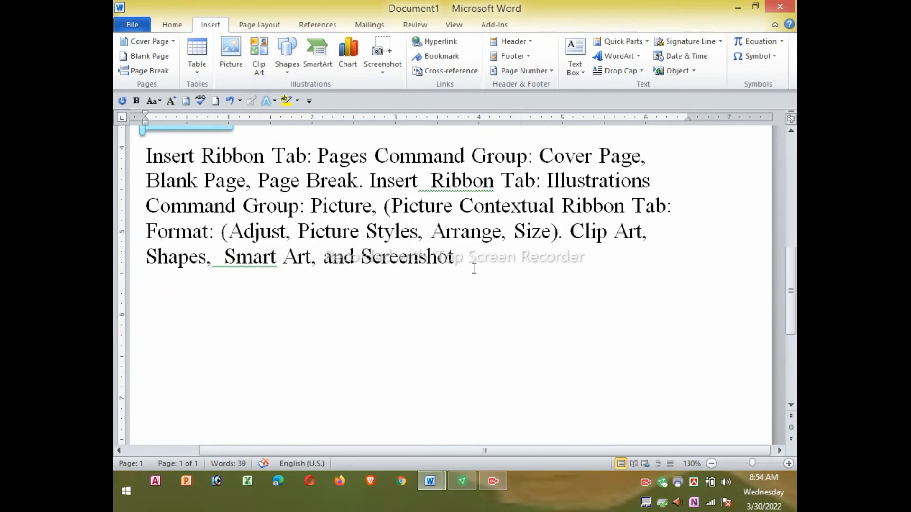
{"action": "key", "text": "Return"}
{"action": "key", "text": "Return"}
{"action": "left_click", "coordinate": [318, 57]}
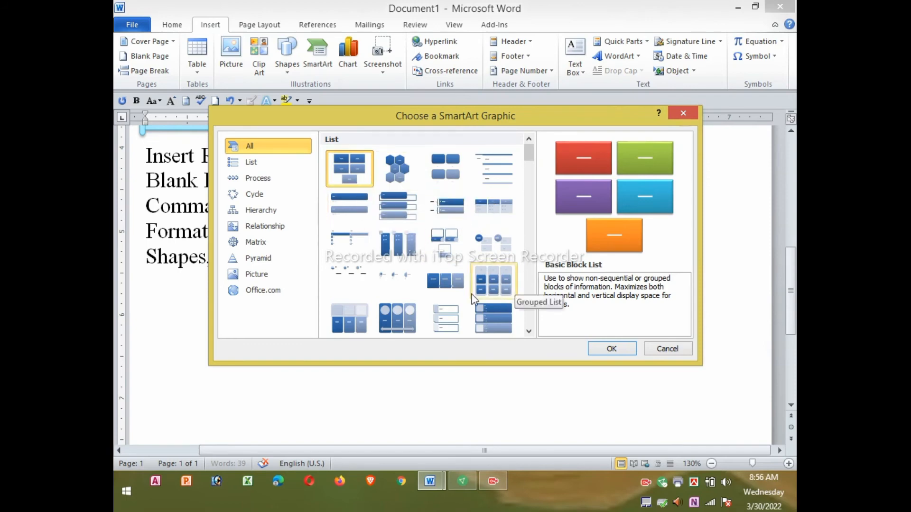
{"action": "left_click", "coordinate": [500, 315]}
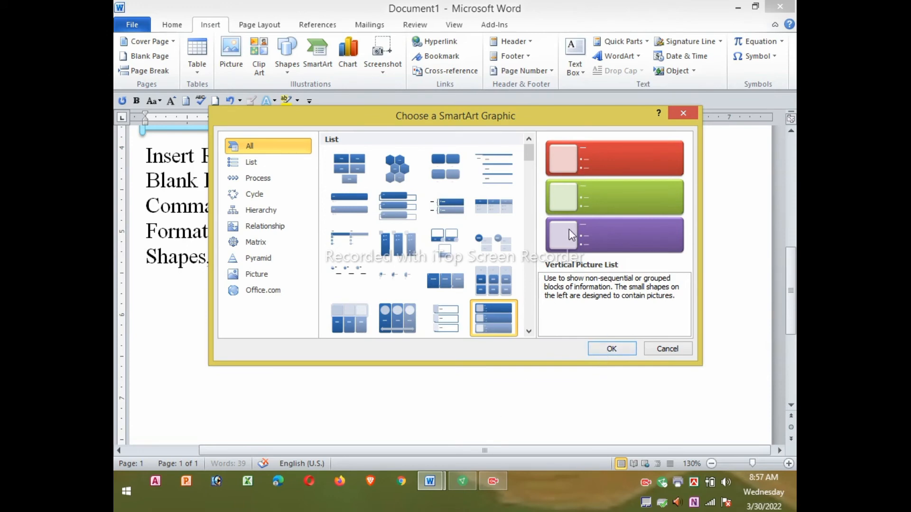
{"action": "left_click", "coordinate": [620, 348]}
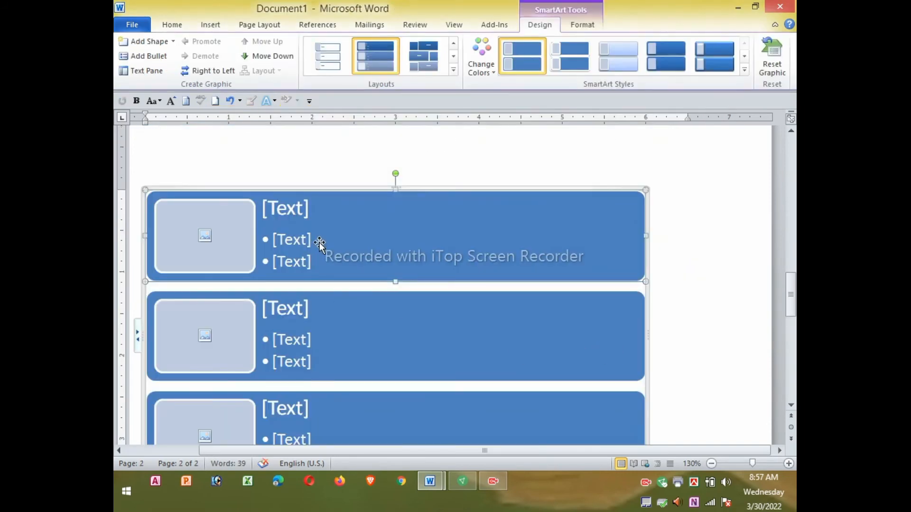
Shrink the Vertical Picture List graphic in stages to about 2.7 inches wide so it fits below the paragraph
{"action": "scroll", "coordinate": [349, 276], "scroll_direction": "down", "scroll_amount": 1}
{"action": "scroll", "coordinate": [349, 275], "scroll_direction": "down", "scroll_amount": 2}
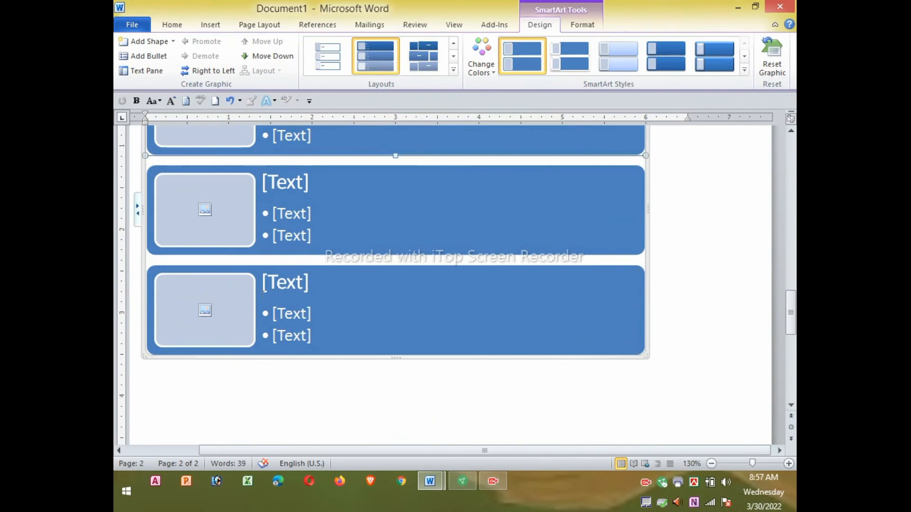
{"action": "scroll", "coordinate": [198, 256], "scroll_direction": "up", "scroll_amount": 2}
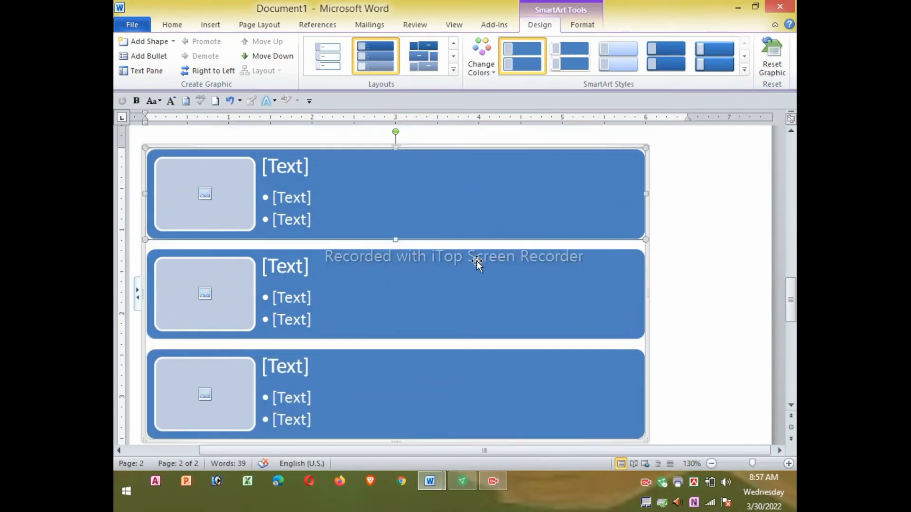
{"action": "left_click_drag", "start_coordinate": [647, 148], "coordinate": [498, 243]}
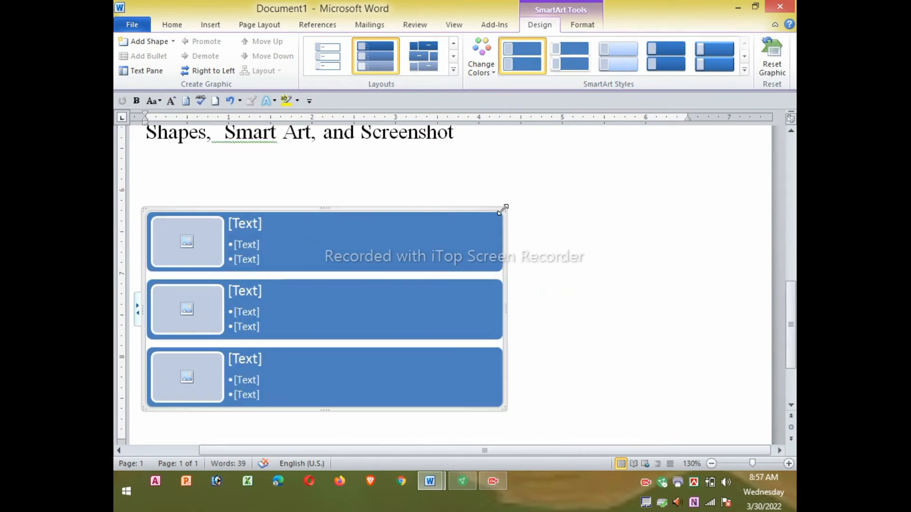
{"action": "left_click_drag", "start_coordinate": [503, 209], "coordinate": [434, 247]}
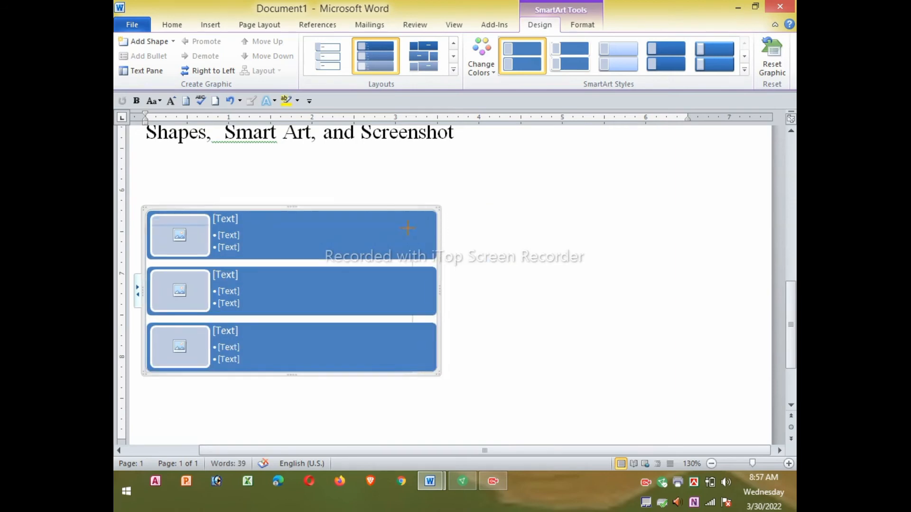
{"action": "left_click_drag", "start_coordinate": [408, 228], "coordinate": [368, 258]}
{"action": "scroll", "coordinate": [428, 237], "scroll_direction": "up", "scroll_amount": 4}
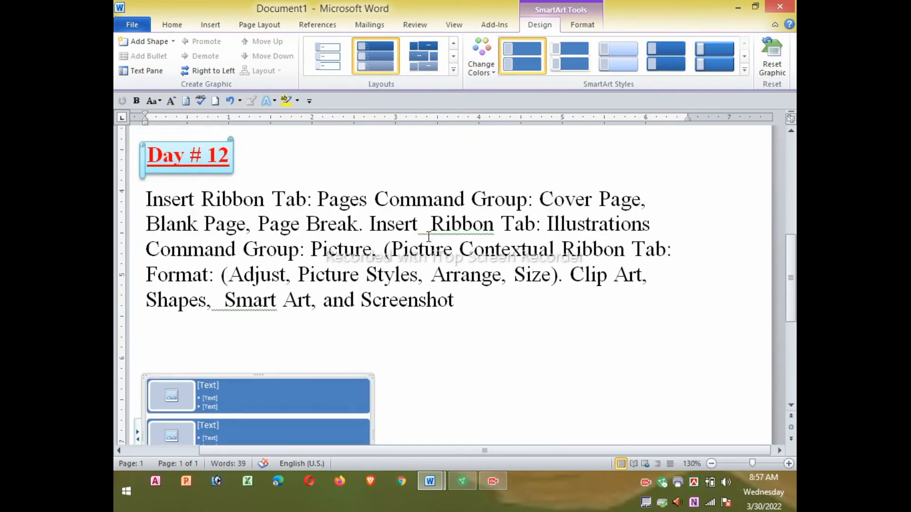
{"action": "scroll", "coordinate": [429, 237], "scroll_direction": "down", "scroll_amount": 3}
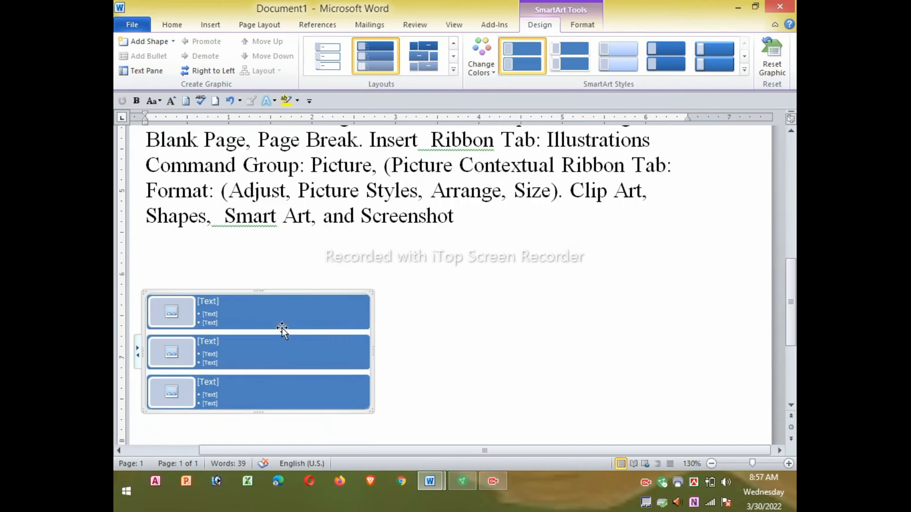
Try to move the SmartArt graphic into the empty space beside it, and select its first block
{"action": "left_click_drag", "start_coordinate": [272, 315], "coordinate": [507, 295]}
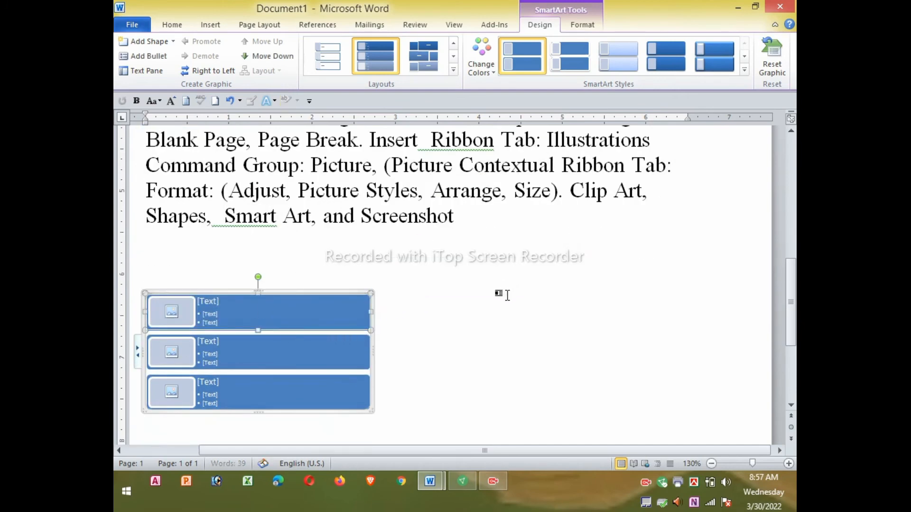
{"action": "left_click", "coordinate": [274, 342]}
{"action": "left_click", "coordinate": [274, 326]}
{"action": "scroll", "coordinate": [437, 255], "scroll_direction": "down", "scroll_amount": 1}
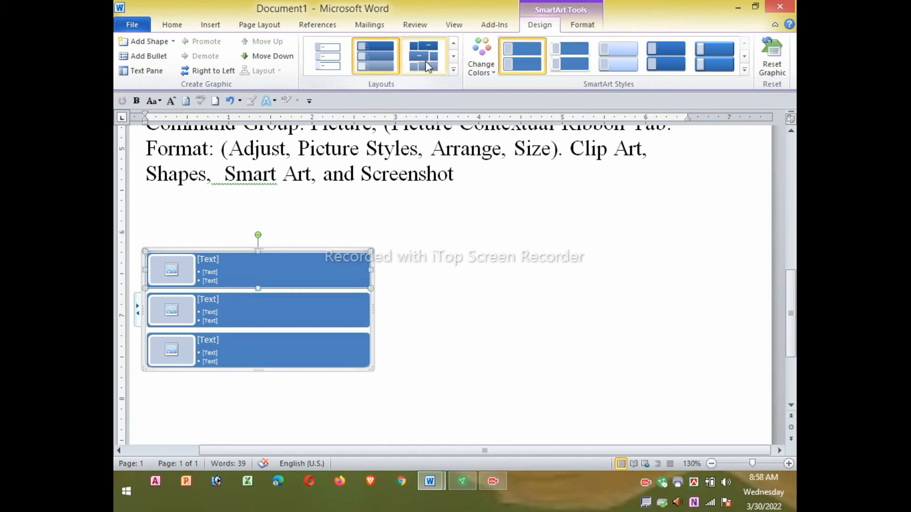
Look through the SmartArt layouts and styles, and apply the strongly tilted last 3-D style to the Vertical Picture List graphic
{"action": "left_click", "coordinate": [454, 70]}
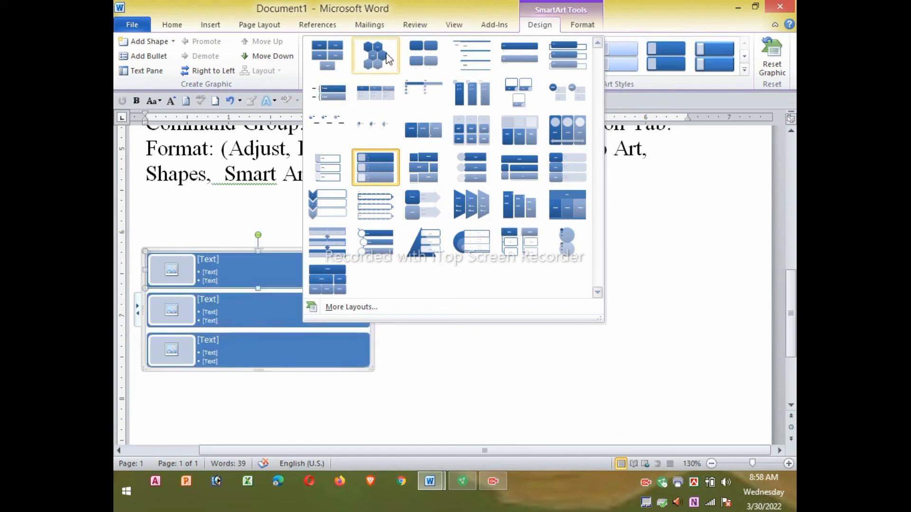
{"action": "left_click", "coordinate": [668, 235]}
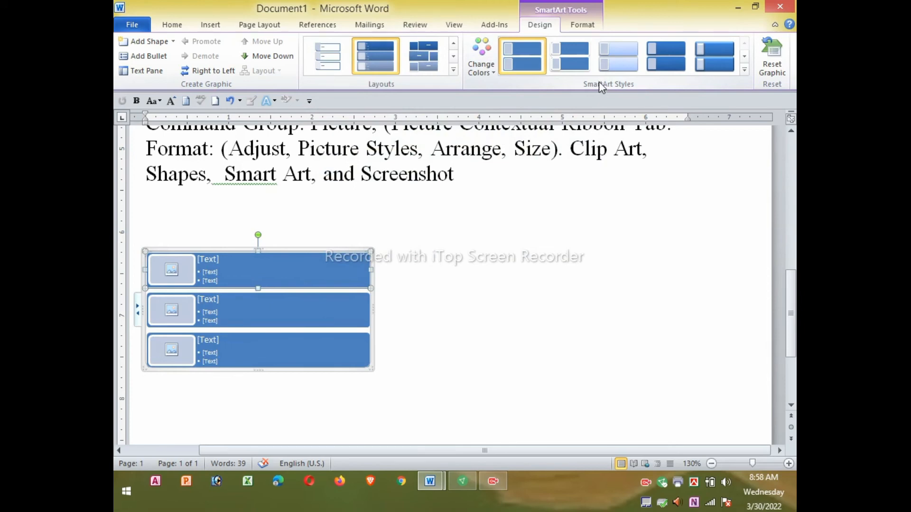
{"action": "left_click", "coordinate": [745, 71]}
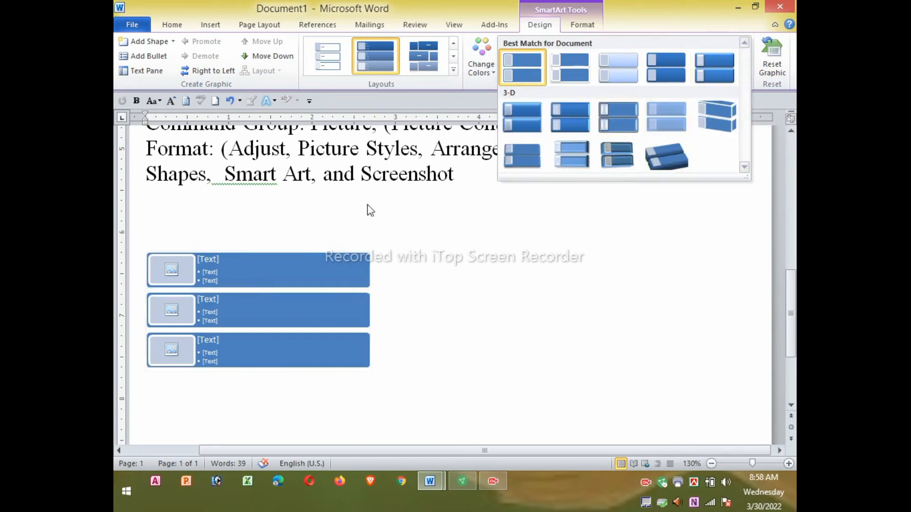
{"action": "left_click", "coordinate": [383, 306]}
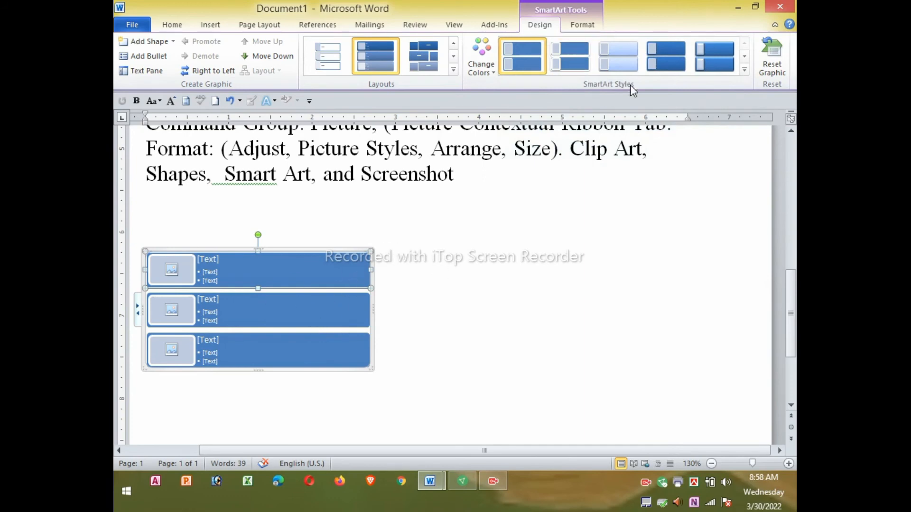
{"action": "left_click", "coordinate": [744, 70]}
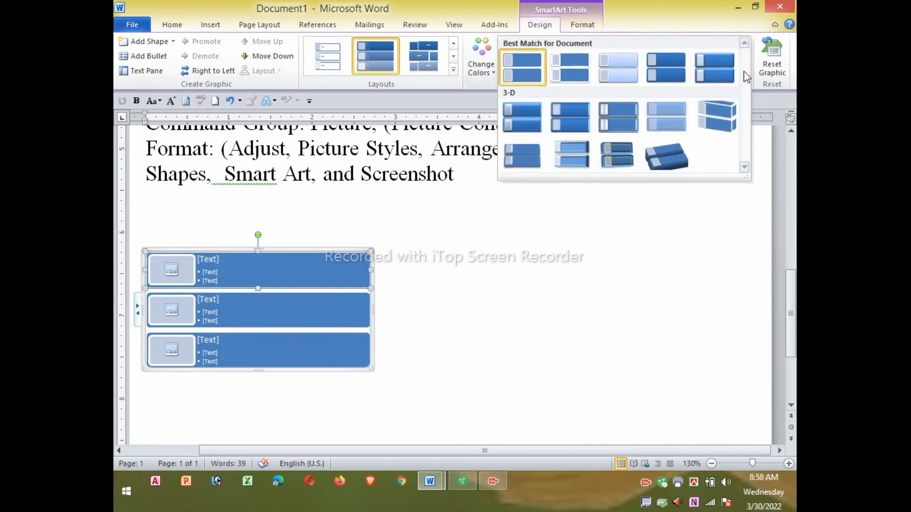
{"action": "left_click", "coordinate": [617, 149]}
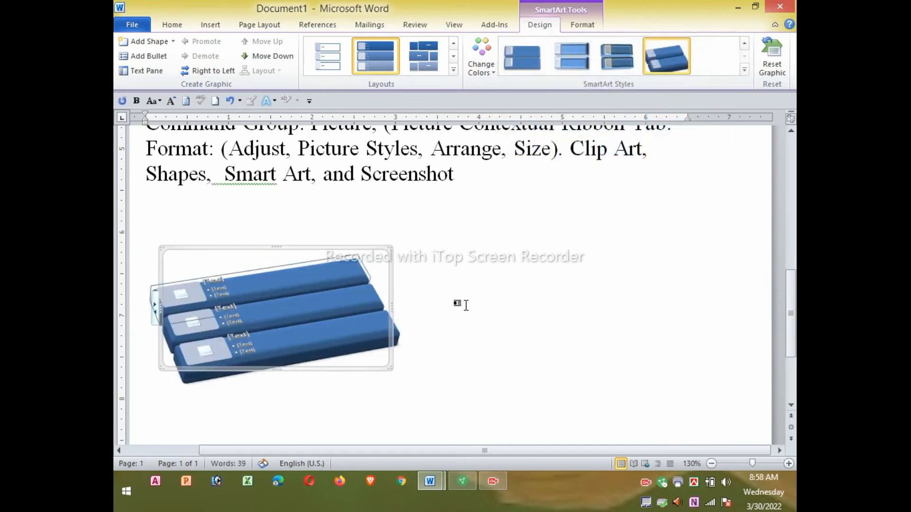
Enlarge the tilted SmartArt graphic to about 6.5 inches wide so it spans the text width
{"action": "left_click", "coordinate": [493, 296]}
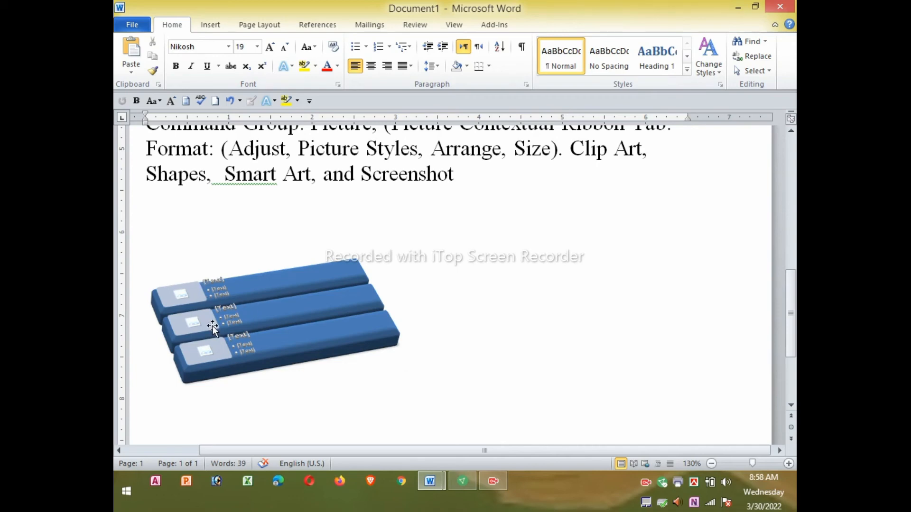
{"action": "left_click", "coordinate": [258, 302]}
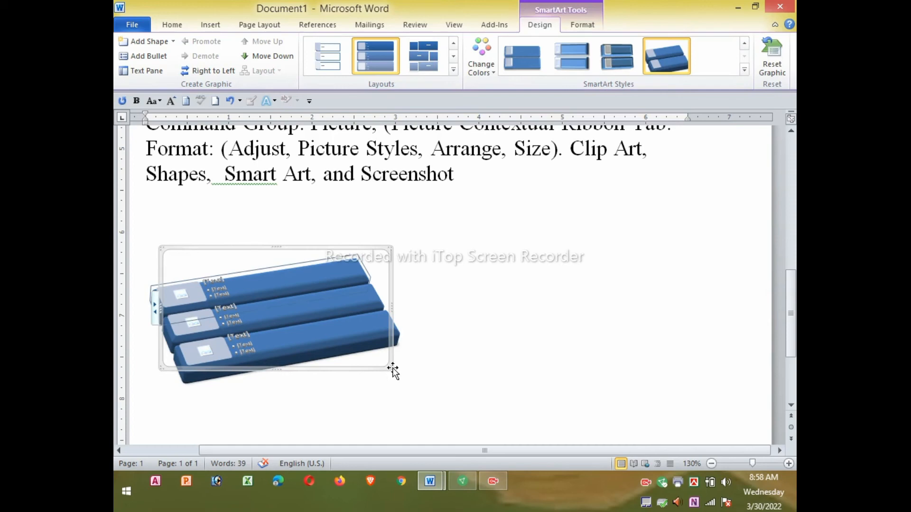
{"action": "left_click_drag", "start_coordinate": [390, 369], "coordinate": [697, 382]}
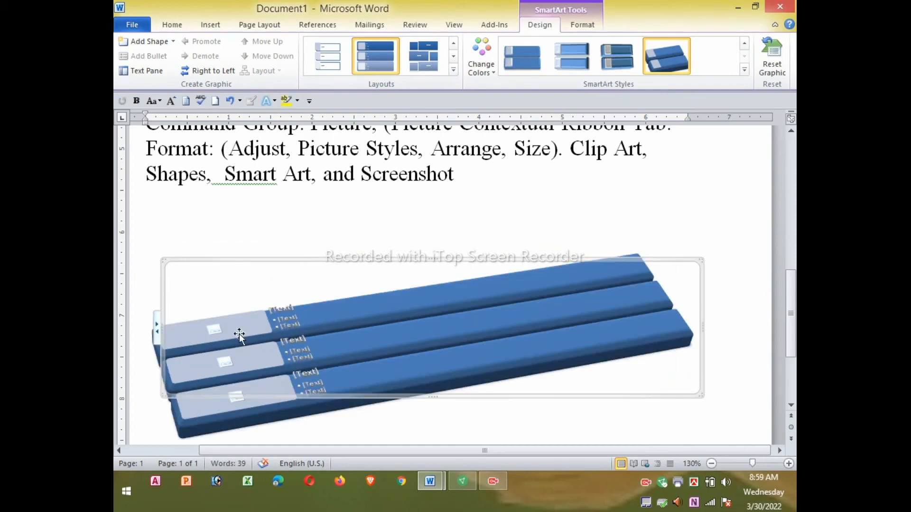
Fill the graphic's first picture placeholder with "IMG_0040 - Copy" from the Downloads folder
{"action": "left_click", "coordinate": [217, 327]}
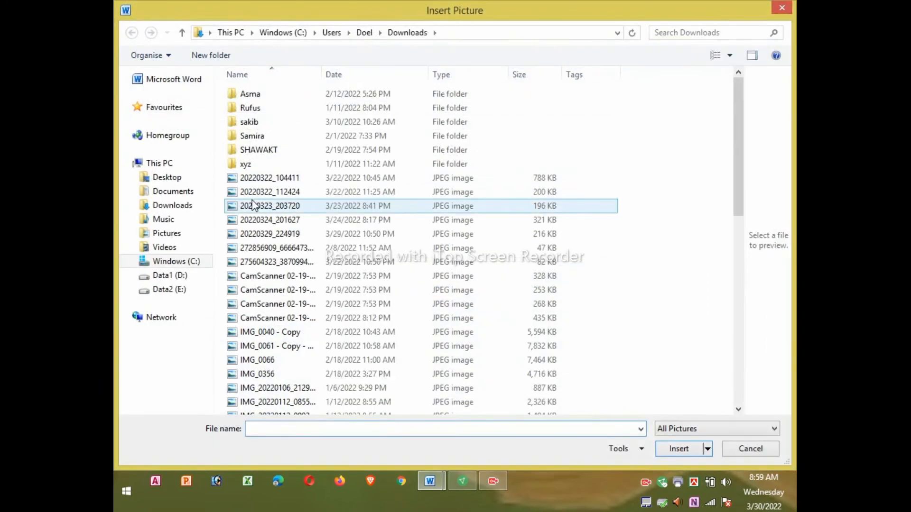
{"action": "left_click", "coordinate": [173, 207]}
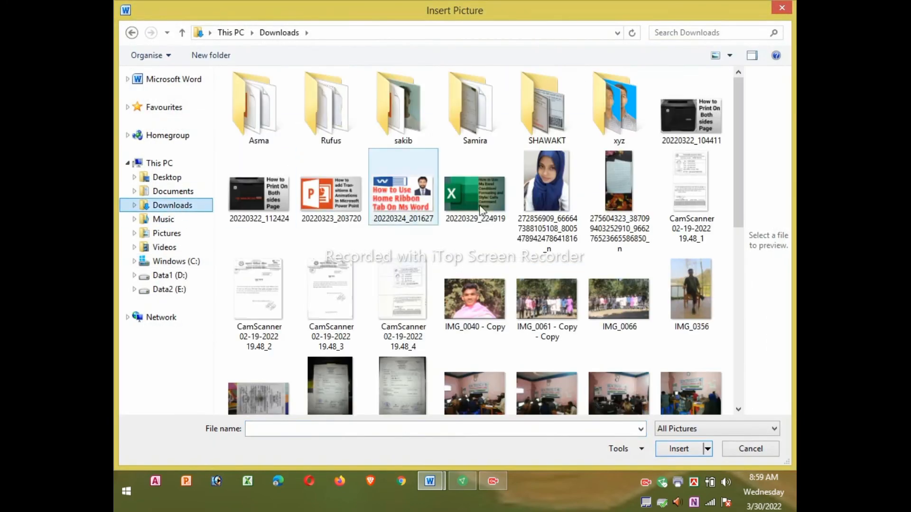
{"action": "left_click", "coordinate": [469, 301]}
{"action": "left_click", "coordinate": [678, 448]}
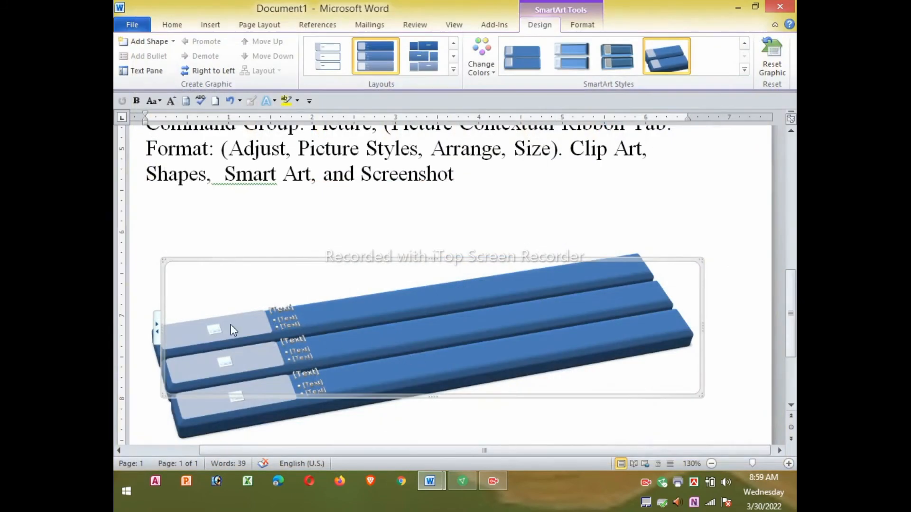
Insert the Downloads picture IMG_0356 into the SmartArt graphic's second picture placeholder
{"action": "left_click", "coordinate": [231, 363]}
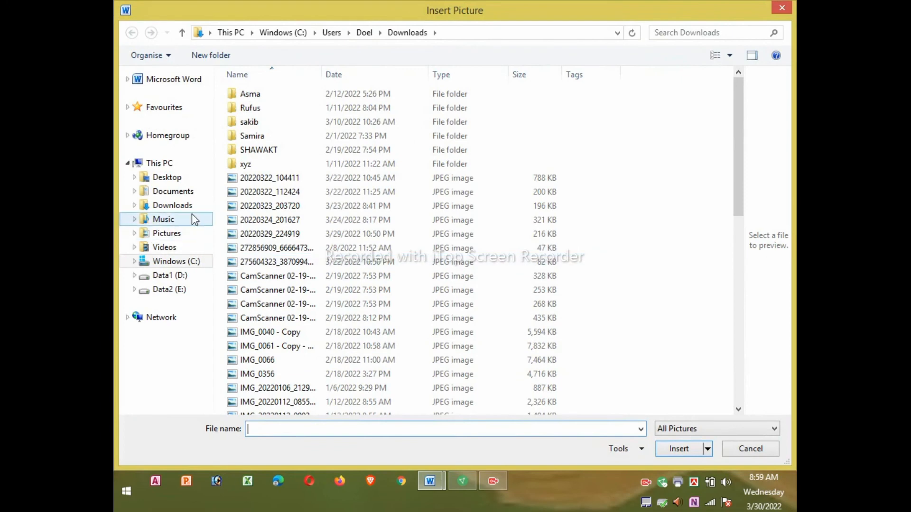
{"action": "left_click", "coordinate": [173, 205]}
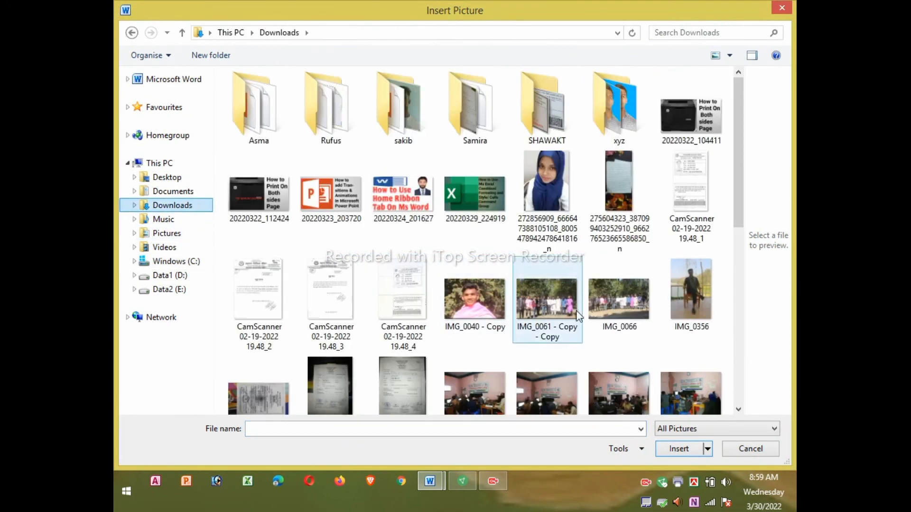
{"action": "left_click", "coordinate": [677, 299]}
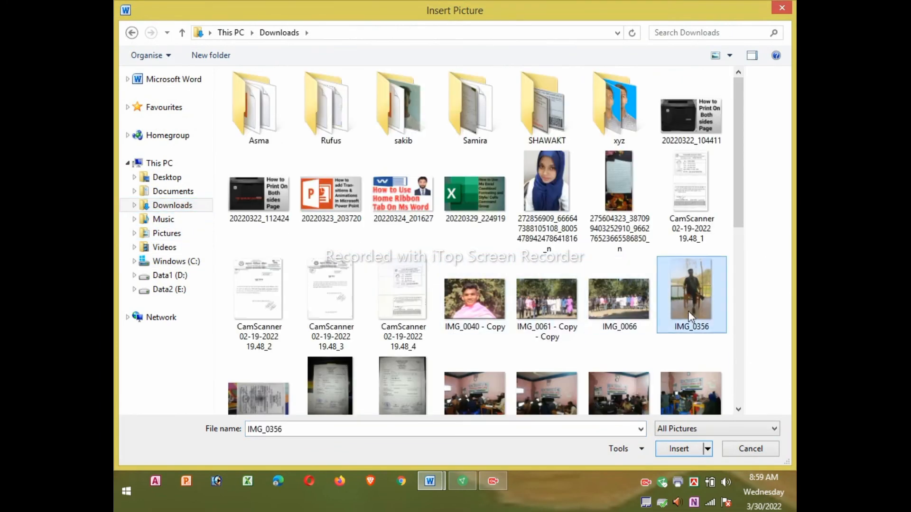
{"action": "left_click", "coordinate": [679, 449]}
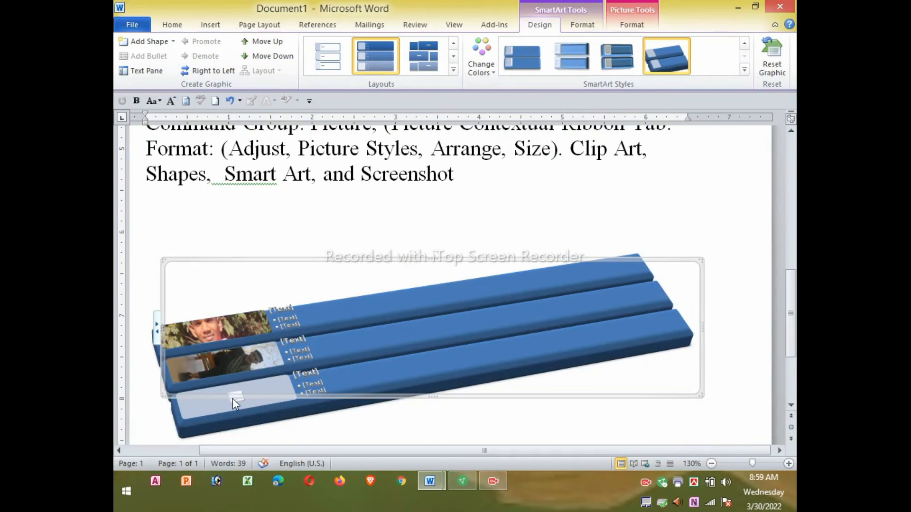
Insert a CamScanner 02-19-2022 image from Downloads into the SmartArt graphic's third picture placeholder
{"action": "left_click", "coordinate": [237, 398]}
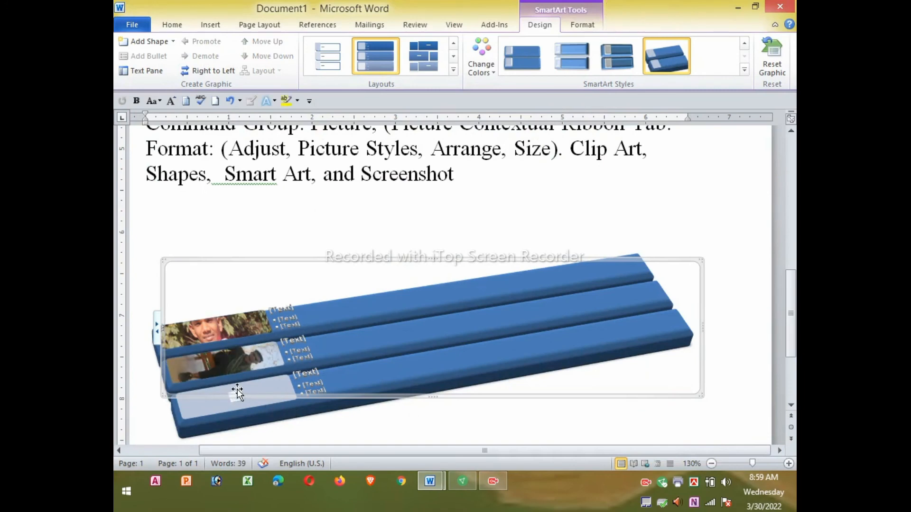
{"action": "left_click", "coordinate": [258, 385]}
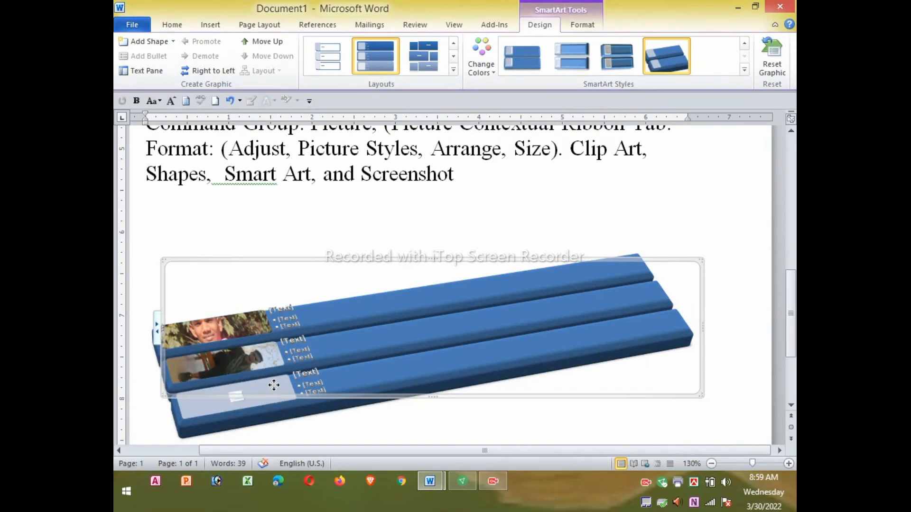
{"action": "scroll", "coordinate": [235, 346], "scroll_direction": "down", "scroll_amount": 3}
{"action": "left_click", "coordinate": [232, 319]}
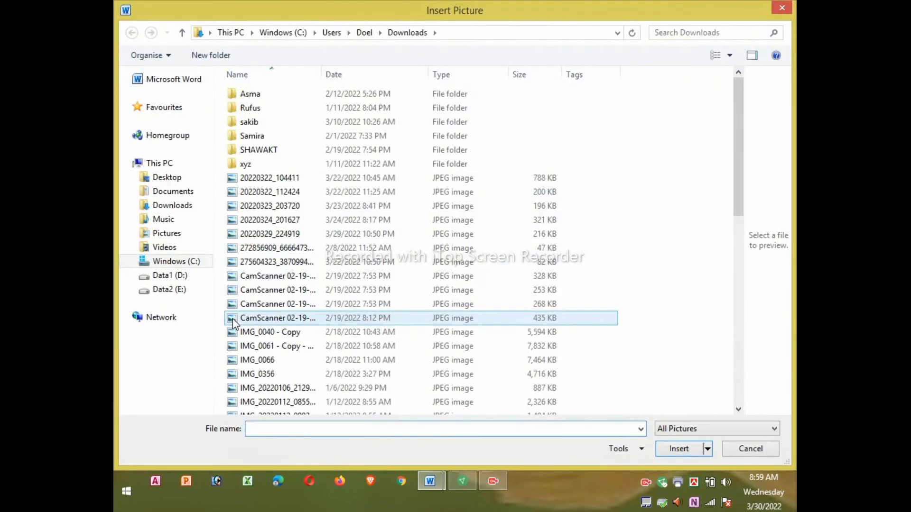
{"action": "left_click", "coordinate": [259, 318]}
{"action": "left_click", "coordinate": [679, 450]}
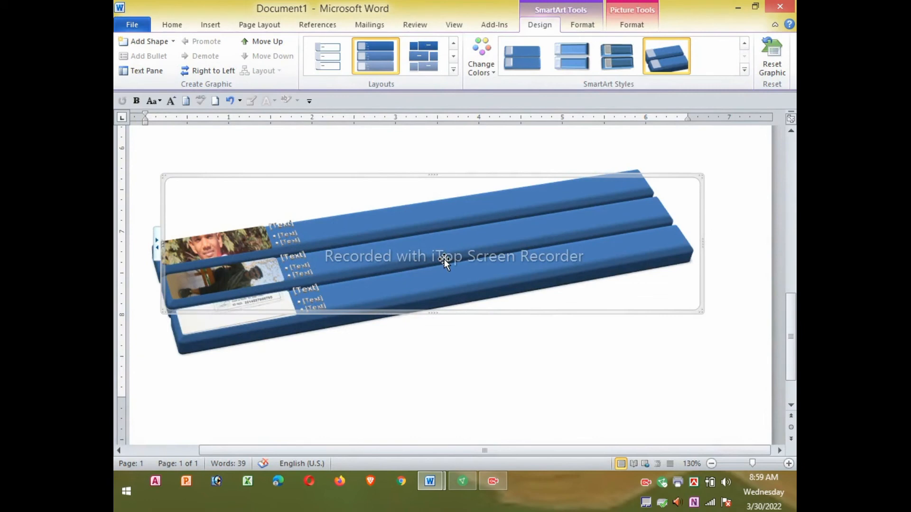
{"action": "scroll", "coordinate": [413, 222], "scroll_direction": "up", "scroll_amount": 5}
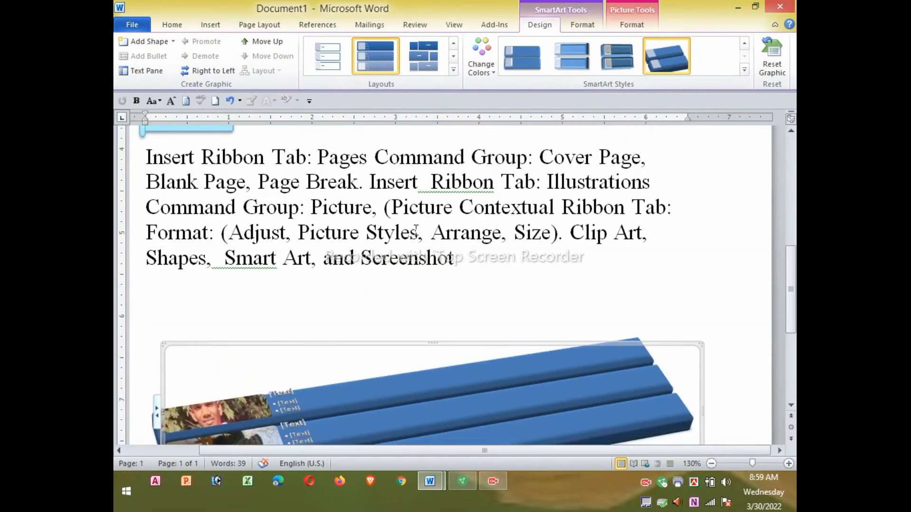
{"action": "scroll", "coordinate": [414, 230], "scroll_direction": "down", "scroll_amount": 2}
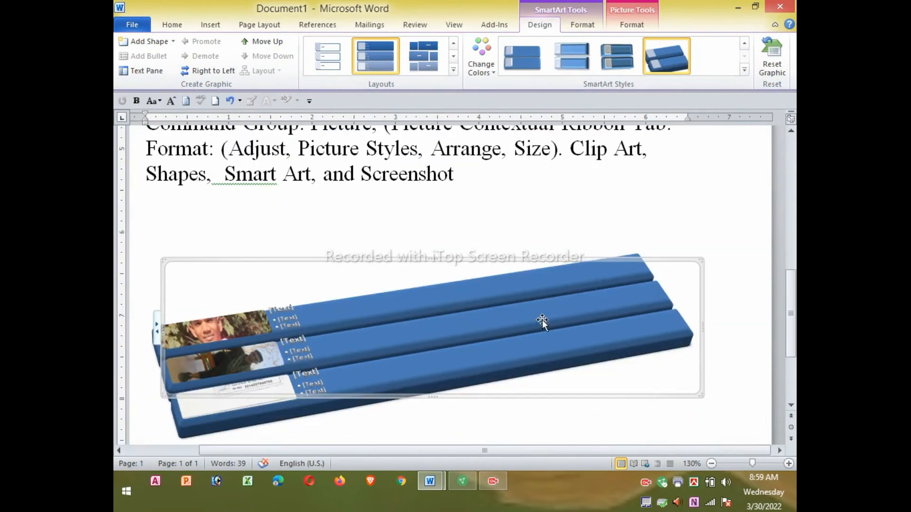